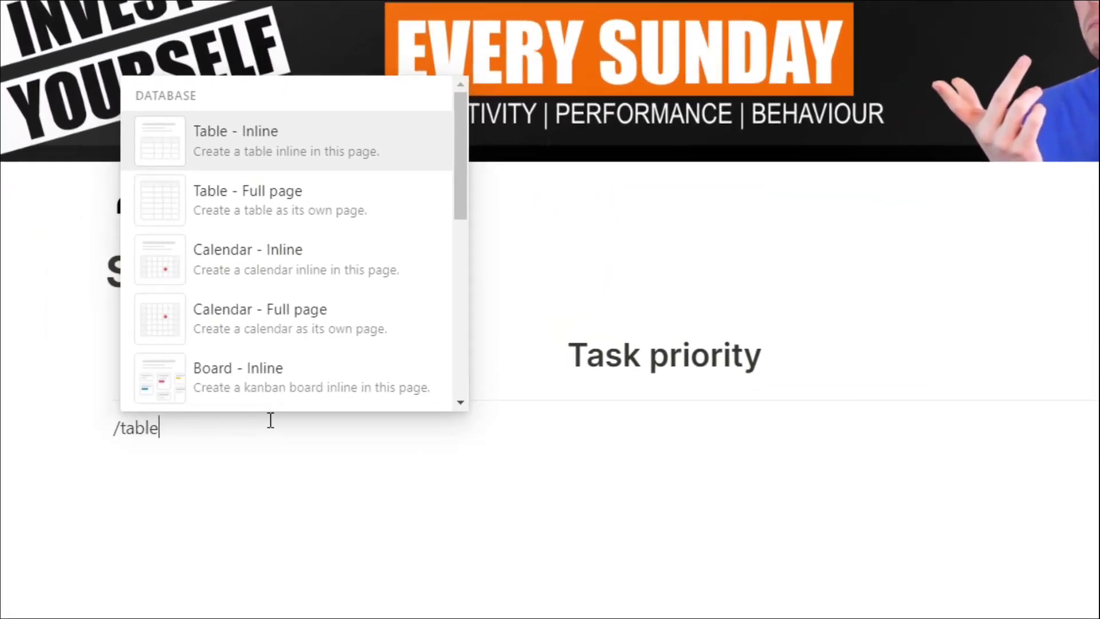
Insert an inline table and name its six rows task 1 through task 6.
{"action": "left_click", "coordinate": [258, 185]}
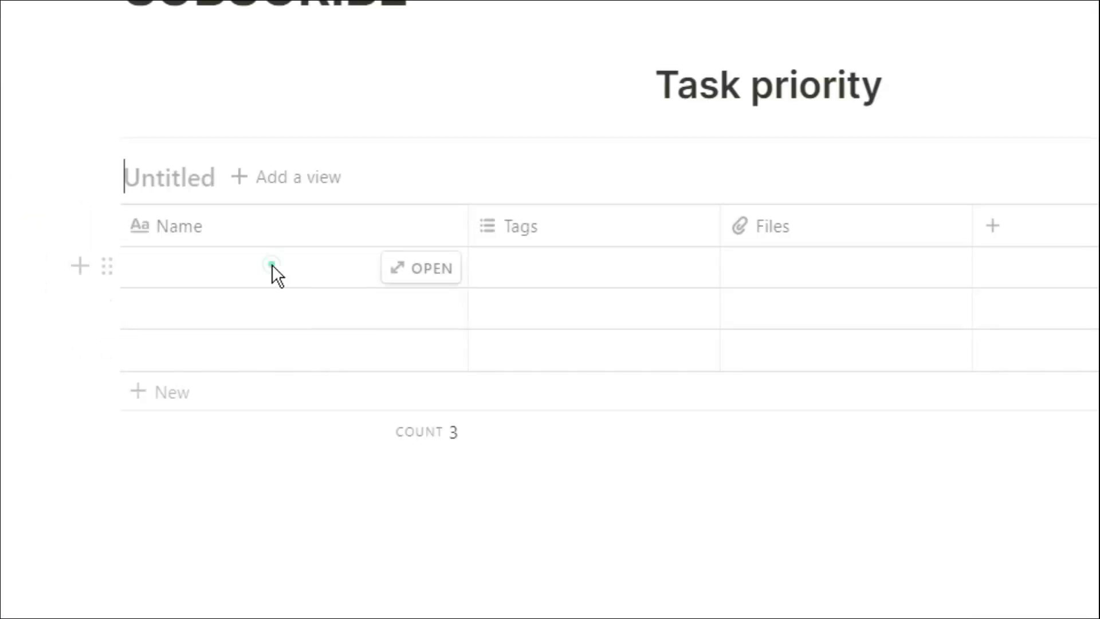
{"action": "left_click", "coordinate": [271, 265]}
{"action": "type", "text": "task 1"}
{"action": "key", "text": "Return"}
{"action": "type", "text": "task 2"}
{"action": "key", "text": "Return"}
{"action": "type", "text": "task 3"}
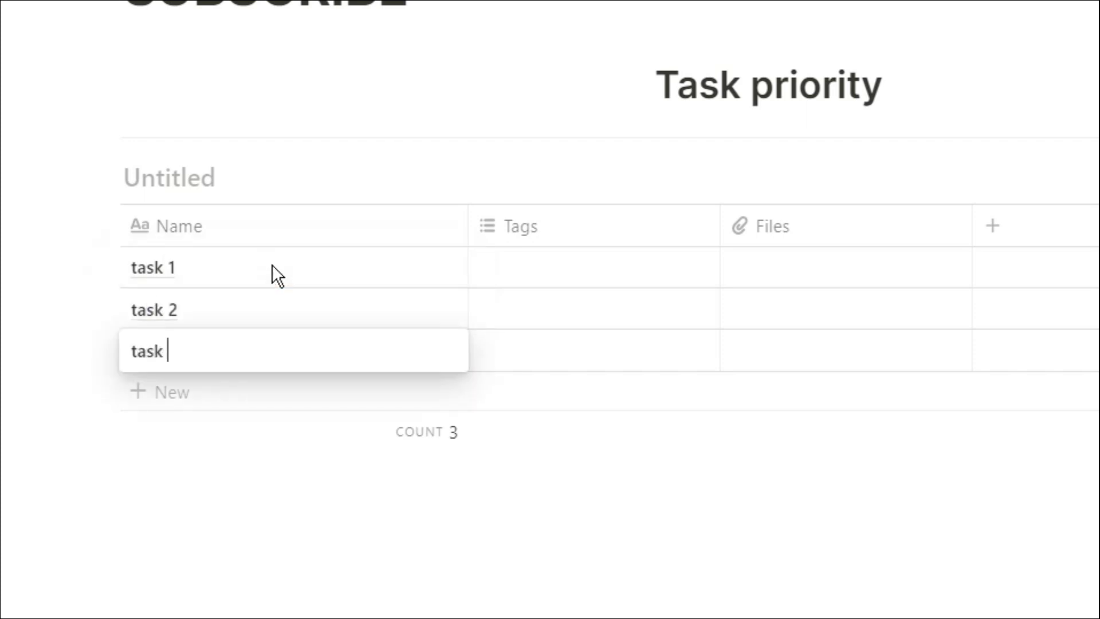
{"action": "key", "text": "Return"}
{"action": "type", "text": "task 4"}
{"action": "key", "text": "Return"}
{"action": "type", "text": "task 5"}
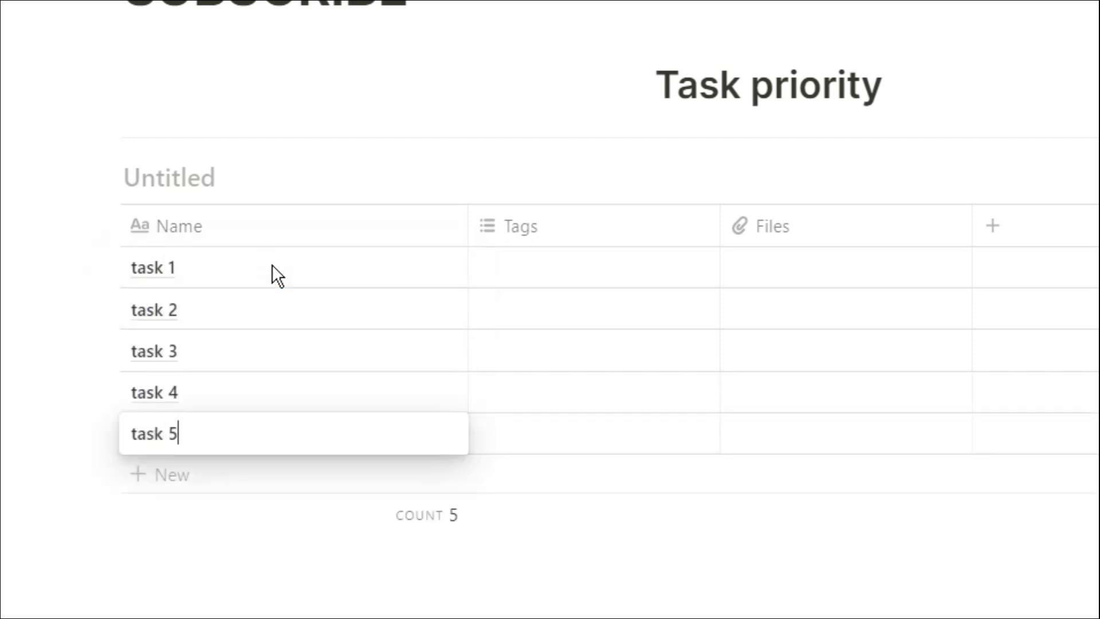
{"action": "key", "text": "Return"}
{"action": "type", "text": "task 6"}
{"action": "left_click", "coordinate": [532, 266]}
{"action": "left_click", "coordinate": [521, 229]}
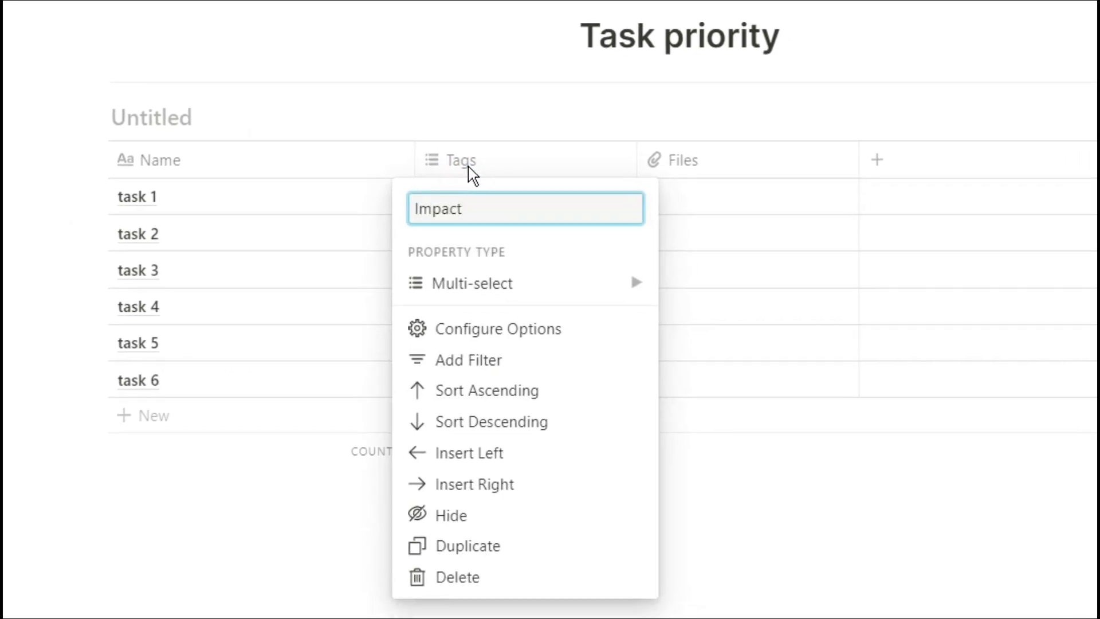
Rename Tags to Impact as a Select column with Low, Medium, High for tasks 1–3.
{"action": "type", "text": "Impact"}
{"action": "left_click", "coordinate": [635, 283]}
{"action": "left_click", "coordinate": [702, 144]}
{"action": "left_click", "coordinate": [544, 204]}
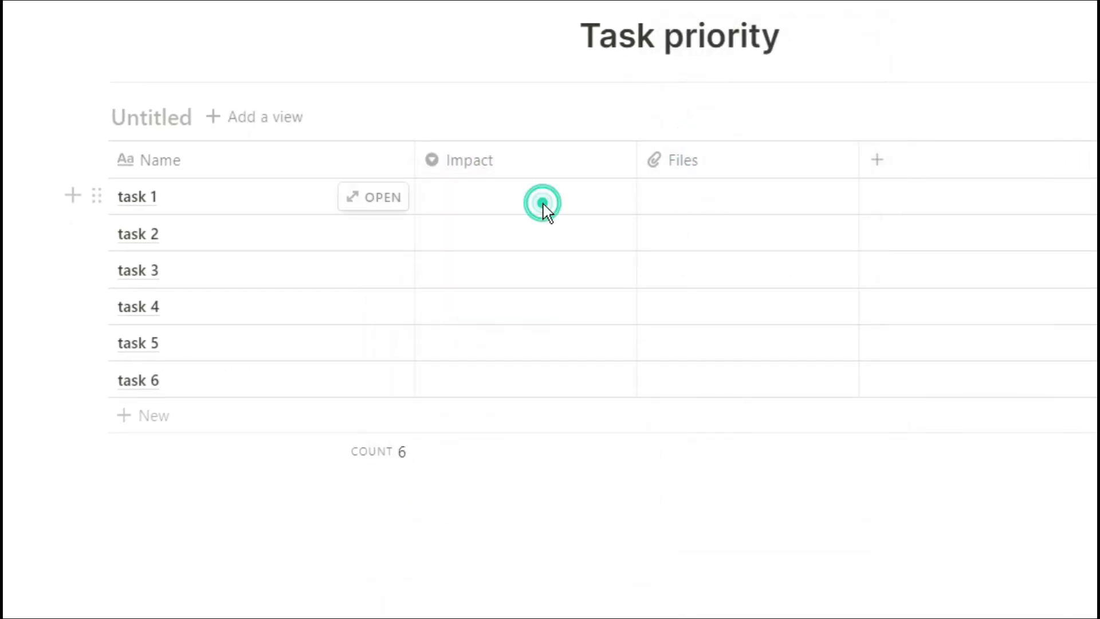
{"action": "type", "text": "Low"}
{"action": "key", "text": "Return"}
{"action": "type", "text": "Medium"}
{"action": "key", "text": "Return"}
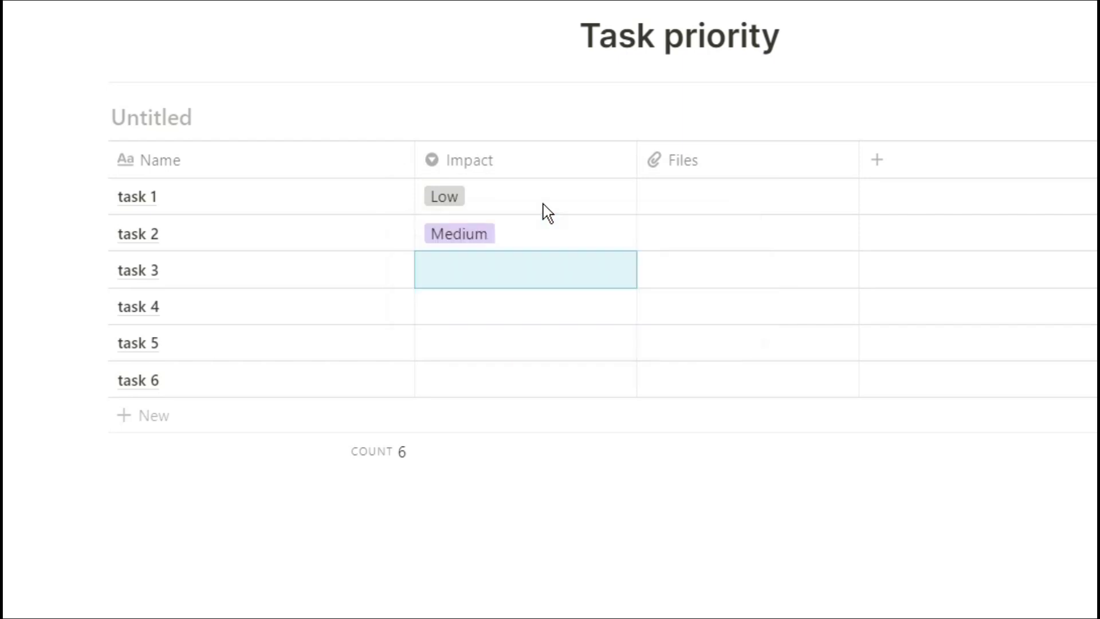
{"action": "type", "text": "High"}
{"action": "key", "text": "Return"}
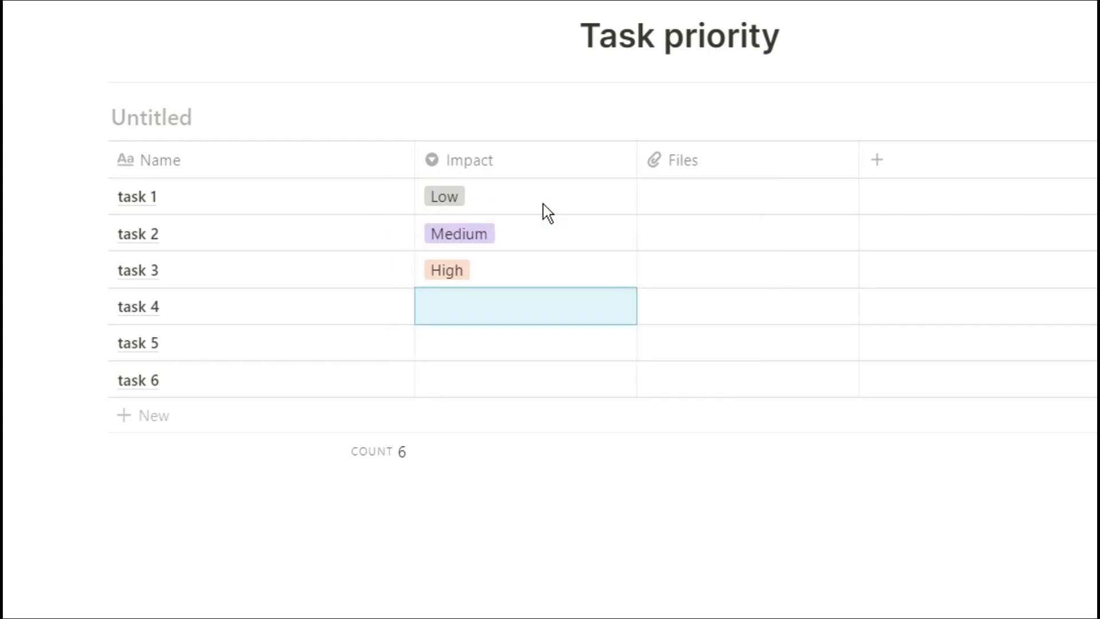
Turn Files into a Select column named Effort and narrow the Impact and Effort columns.
{"action": "left_click", "coordinate": [696, 166]}
{"action": "left_click", "coordinate": [740, 283]}
{"action": "left_click", "coordinate": [945, 143]}
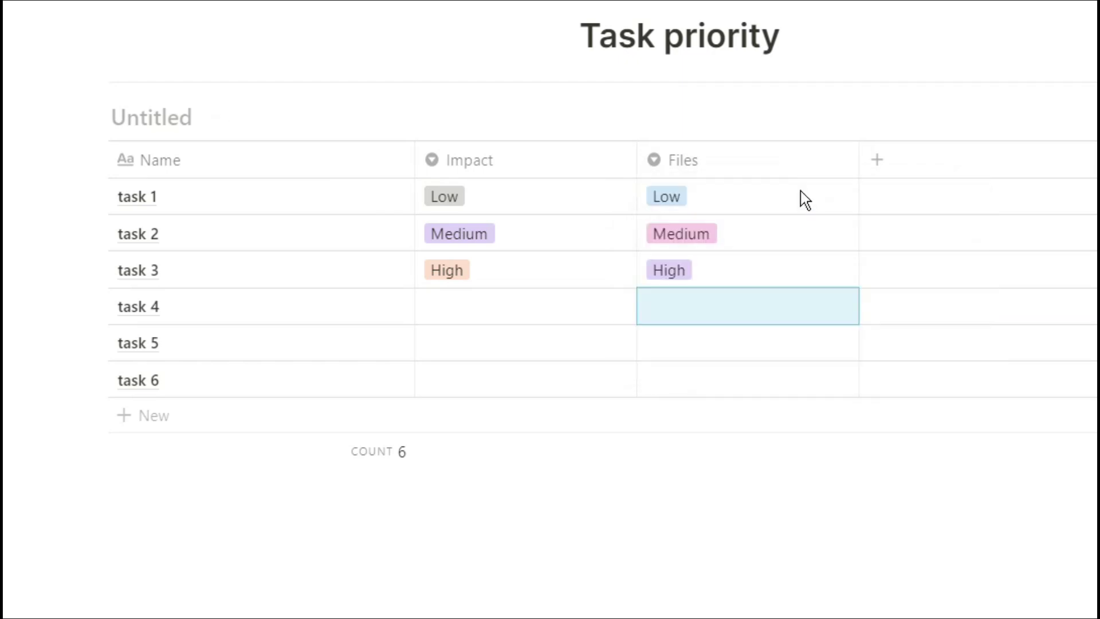
{"action": "left_click", "coordinate": [733, 168]}
{"action": "type", "text": "Effort"}
{"action": "key", "text": "Return"}
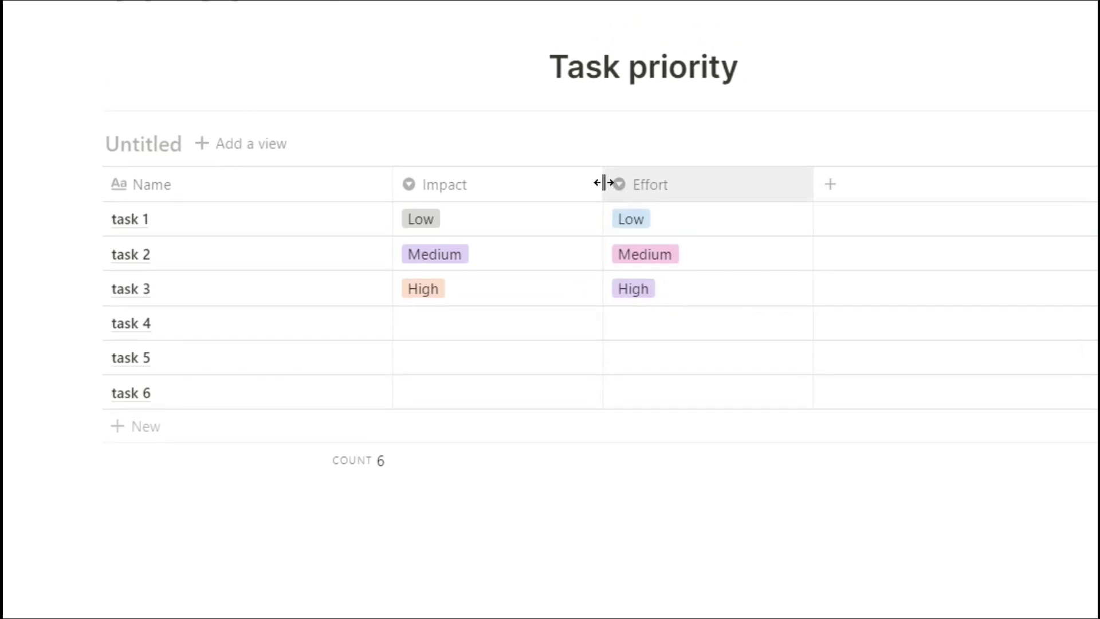
{"action": "left_click_drag", "start_coordinate": [636, 160], "coordinate": [523, 160]}
{"action": "left_click_drag", "start_coordinate": [735, 159], "coordinate": [626, 160]}
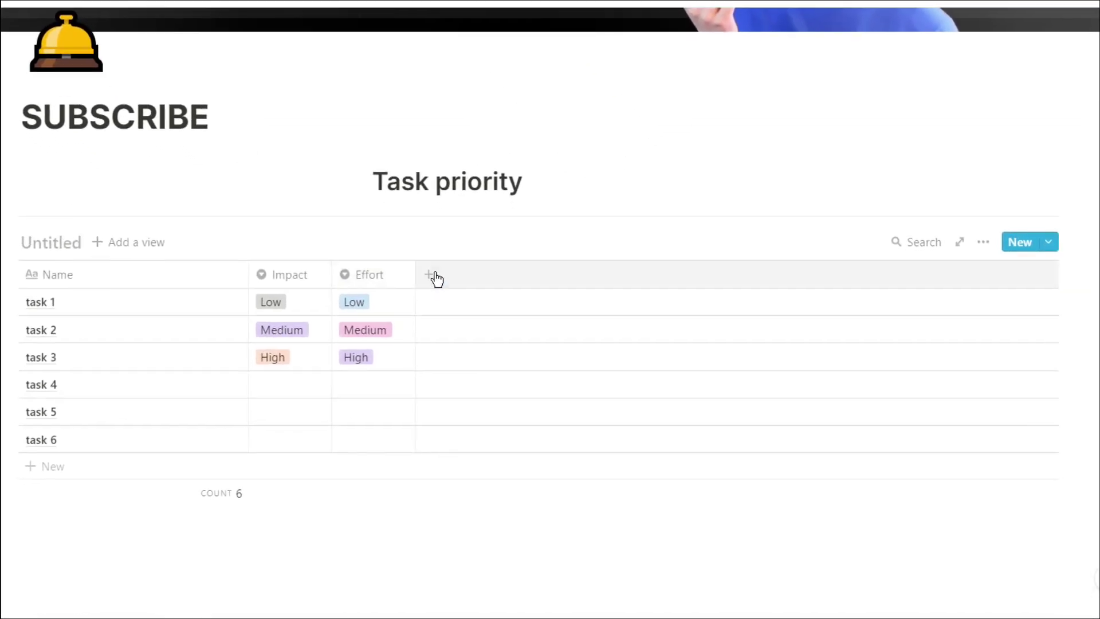
Add a new Formula property column named Impact value.
{"action": "left_click", "coordinate": [442, 302]}
{"action": "mouse_move", "coordinate": [466, 399]}
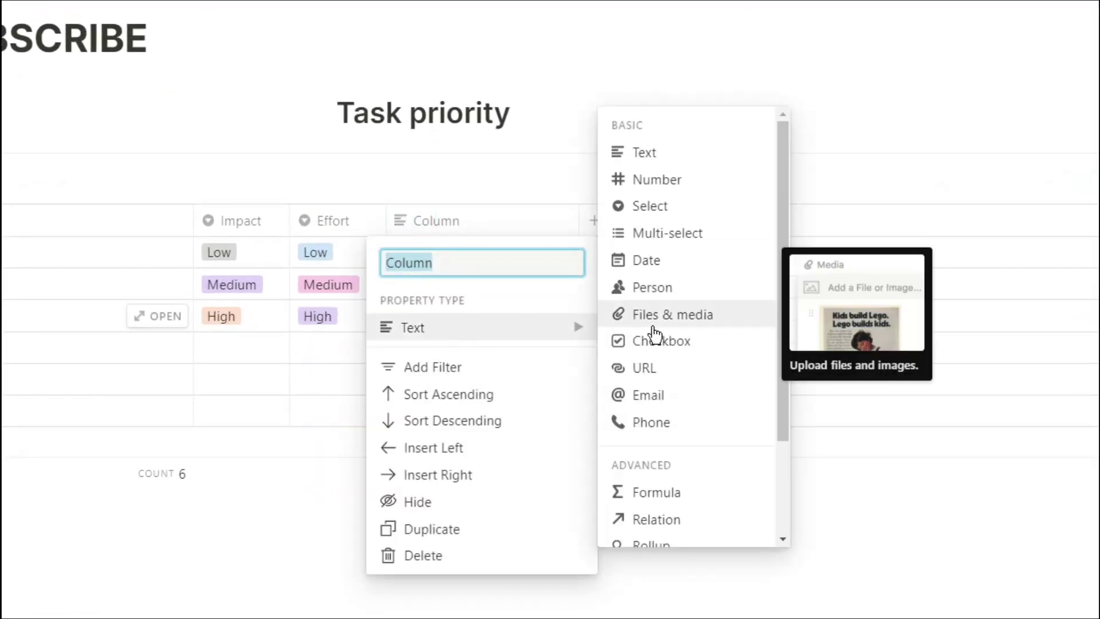
{"action": "left_click", "coordinate": [657, 492]}
{"action": "left_click", "coordinate": [459, 226]}
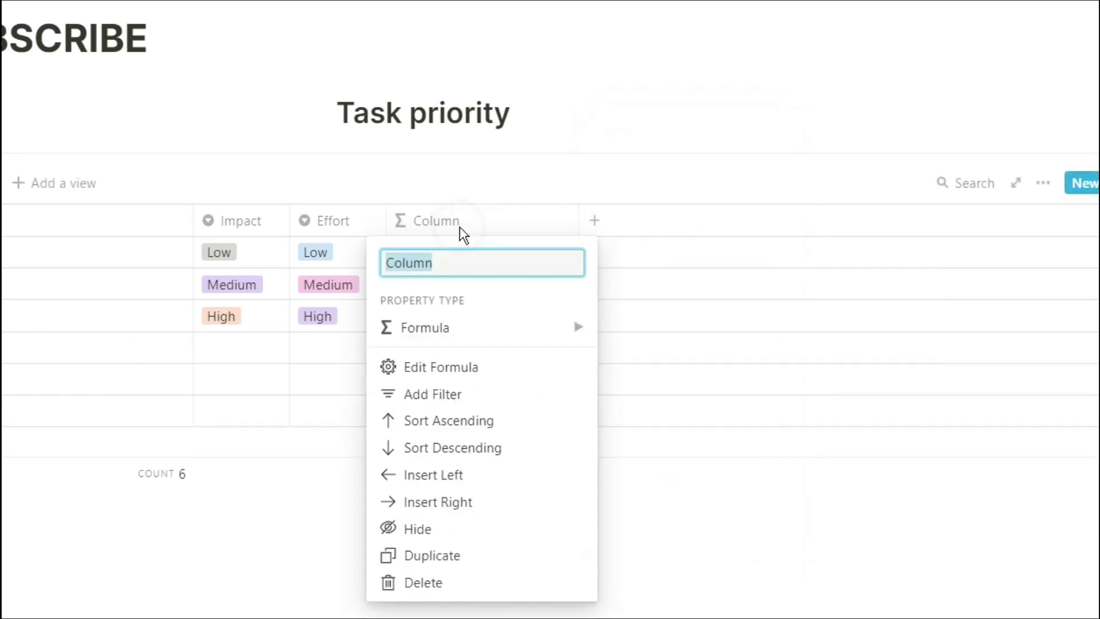
{"action": "type", "text": "Impact a"}
{"action": "key", "text": "BackSpace"}
{"action": "type", "text": "value"}
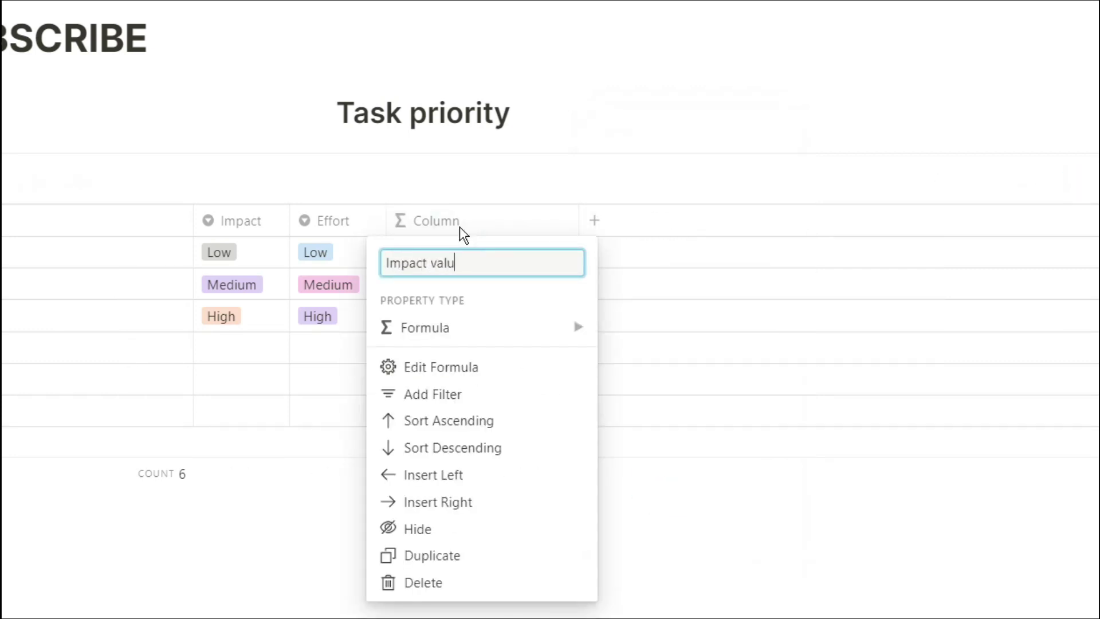
{"action": "key", "text": "Return"}
Enter the nested if(prop("Impact") == ...) formula scoring Low 1, Medium 2, High 3, else 0.
{"action": "left_click", "coordinate": [463, 254]}
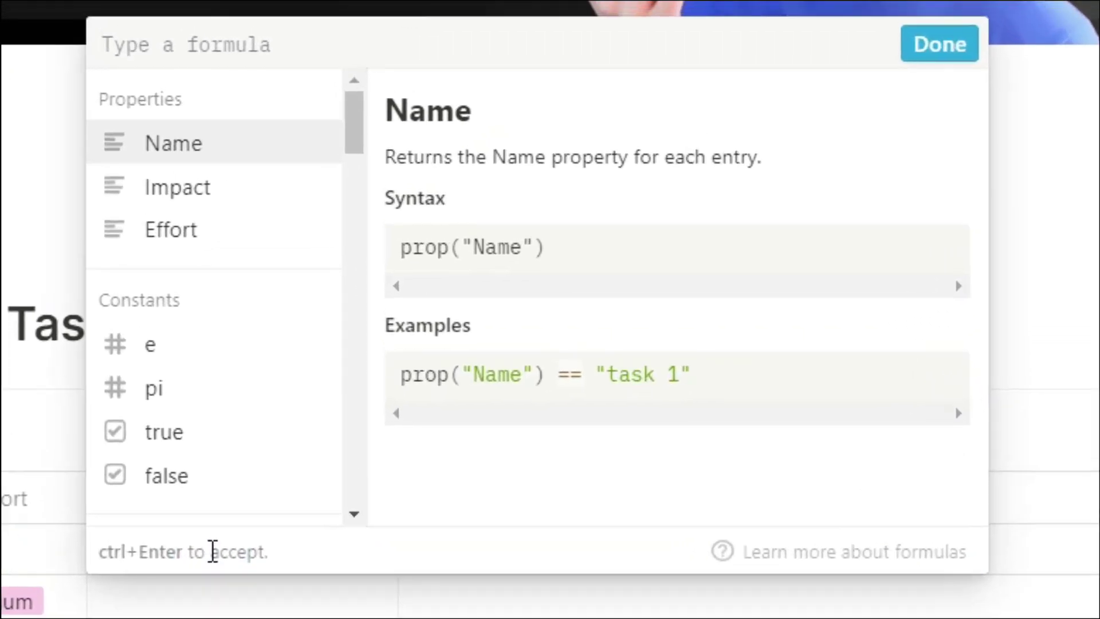
{"action": "type", "text": "if(prop"}
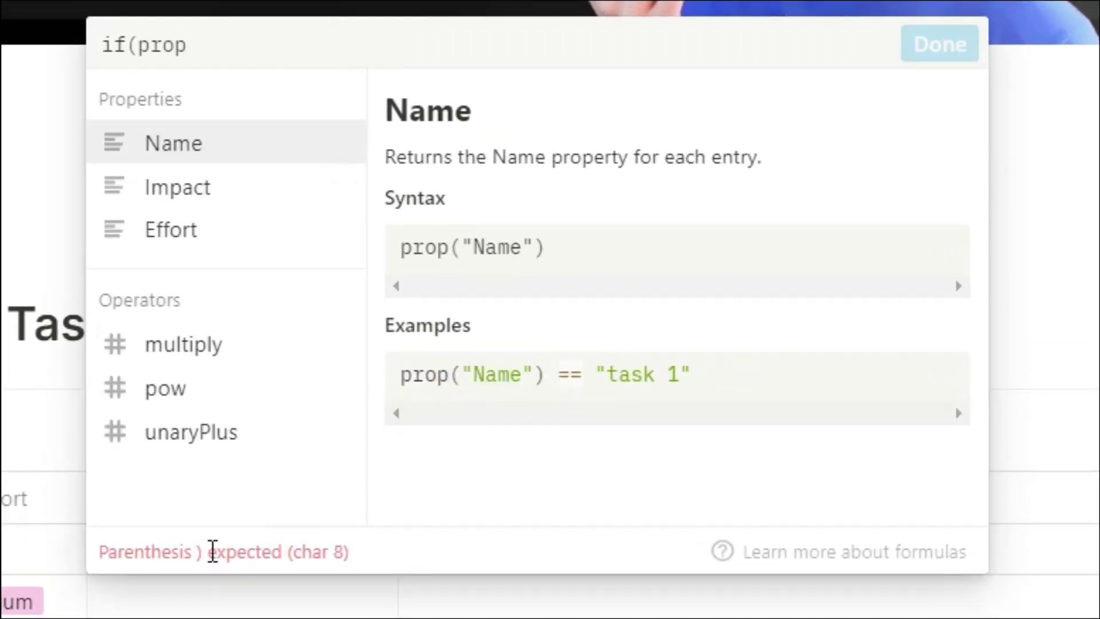
{"action": "type", "text": "(\"Impact\")=="}
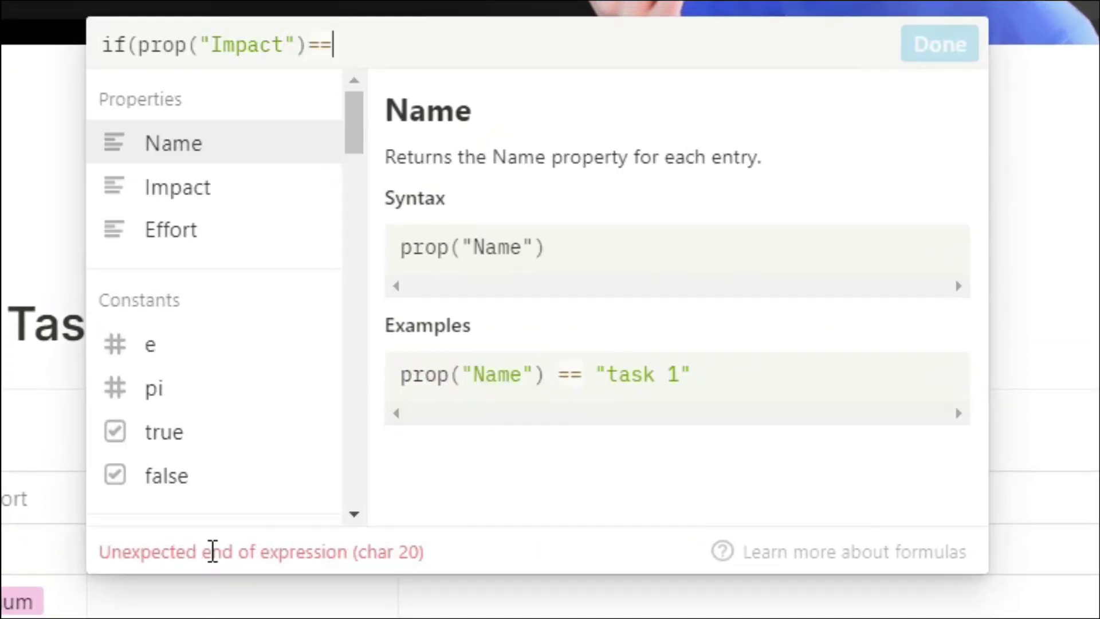
{"action": "type", "text": " \"Low\""}
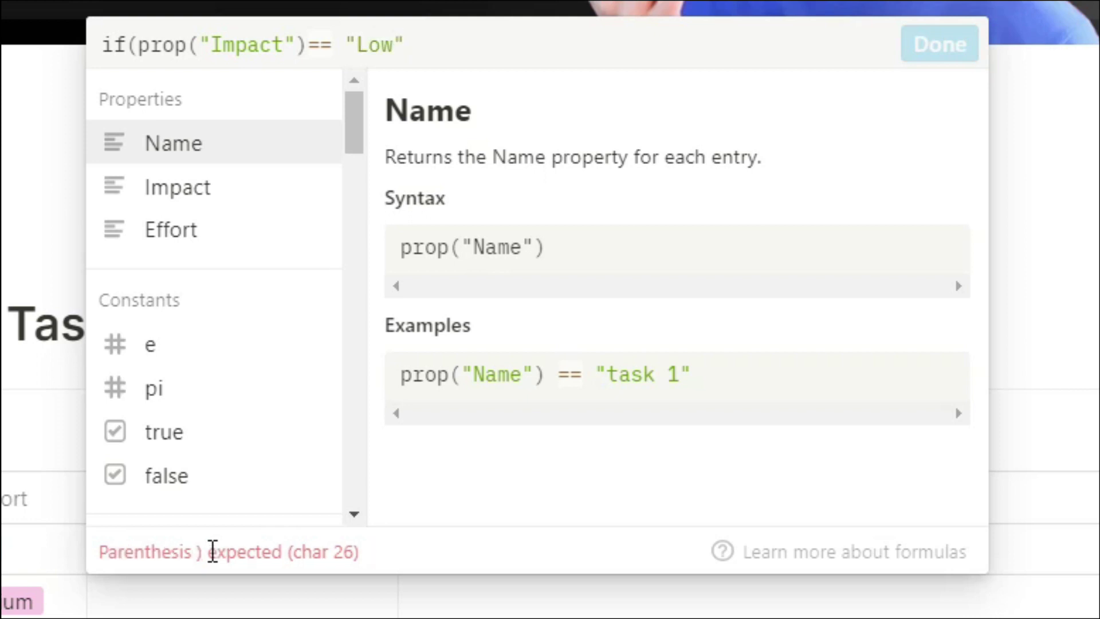
{"action": "type", "text": ", 1"}
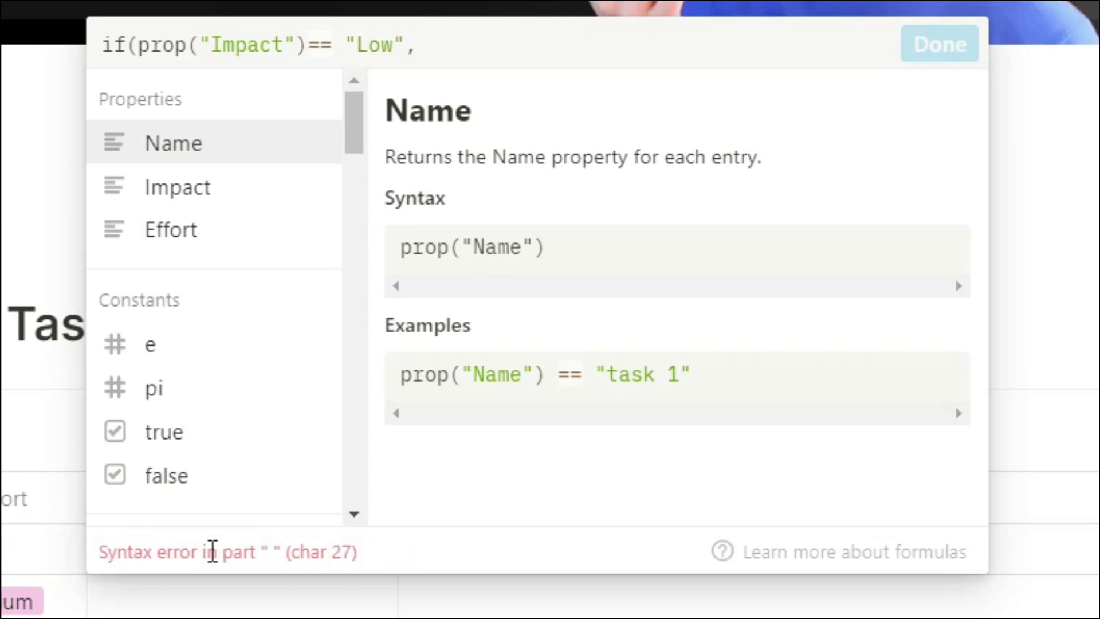
{"action": "type", "text": ", if(prop(\""}
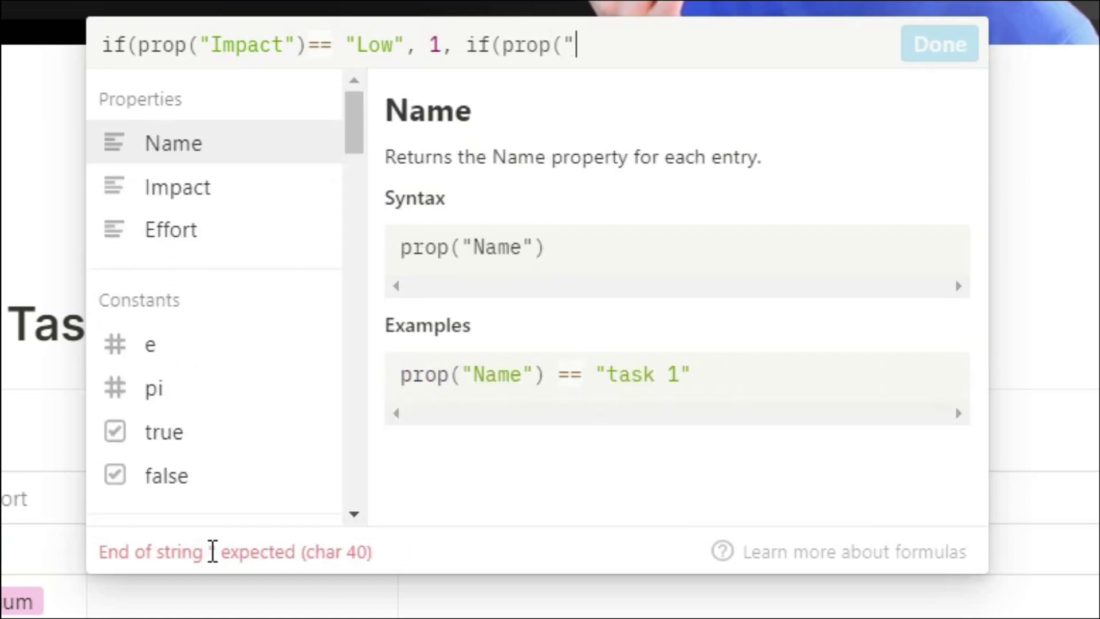
{"action": "type", "text": "Impact\")== 2"}
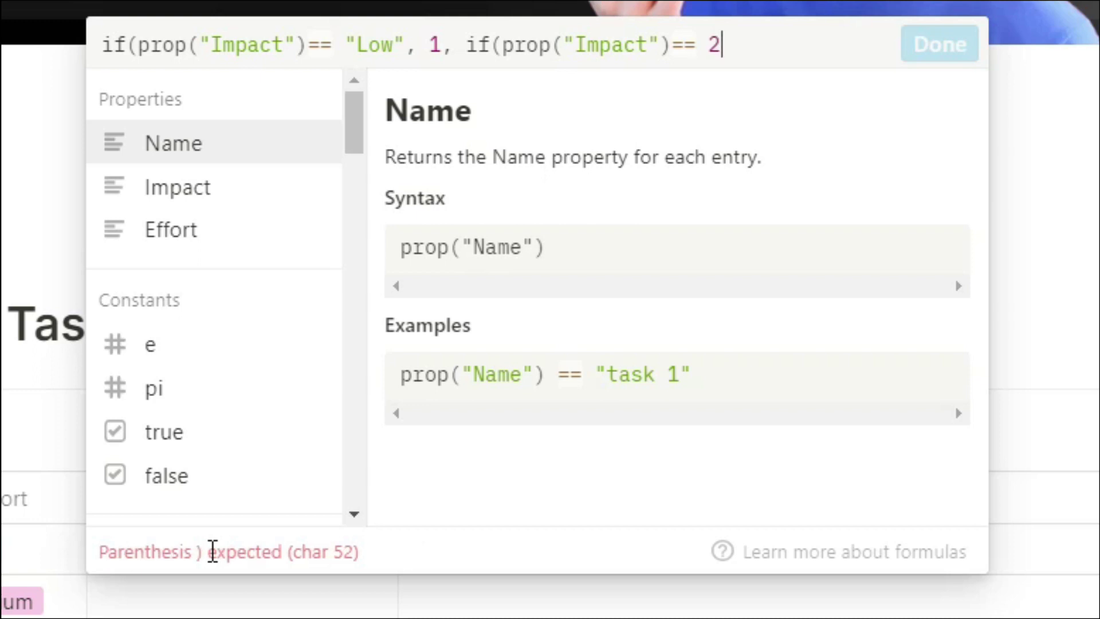
{"action": "type", "text": ","}
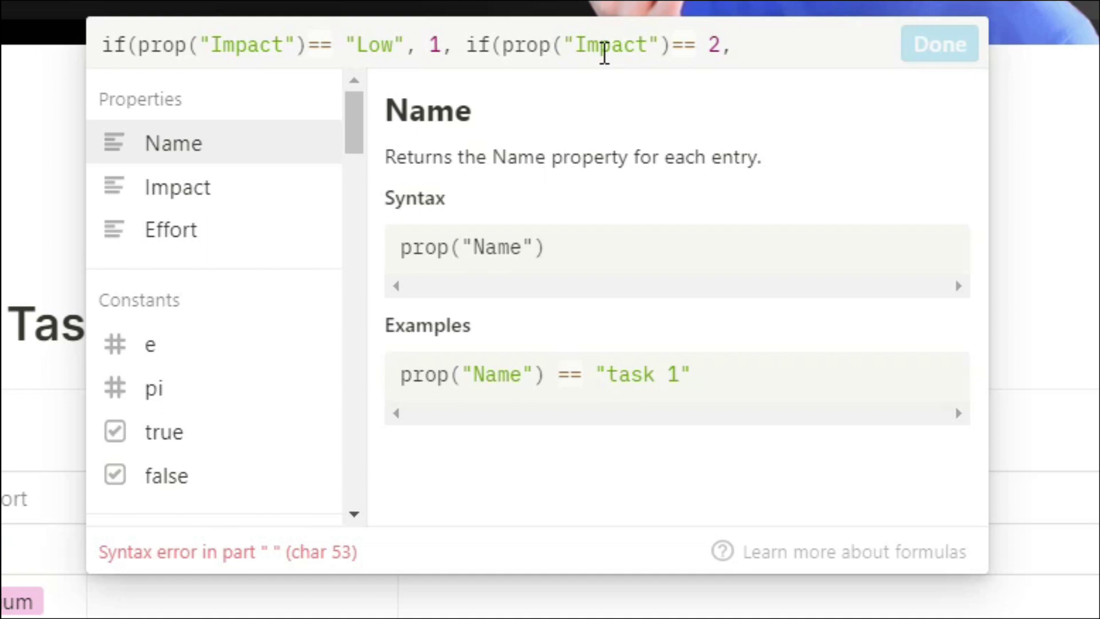
{"action": "left_click", "coordinate": [725, 46]}
{"action": "key", "text": "BackSpace"}
{"action": "type", "text": "\""}
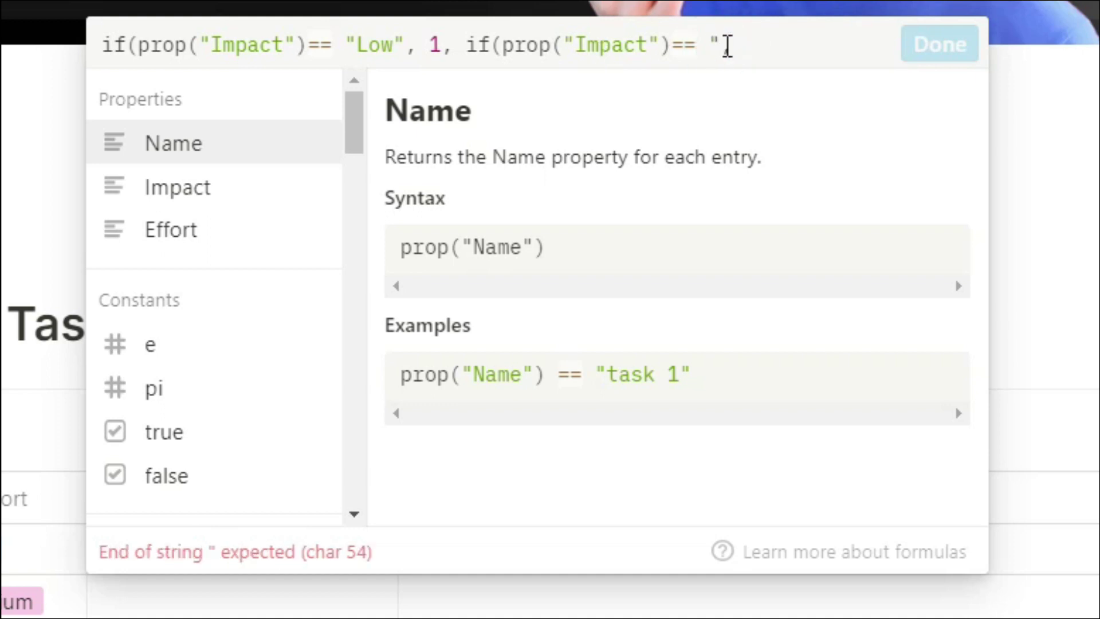
{"action": "type", "text": "Medium\","}
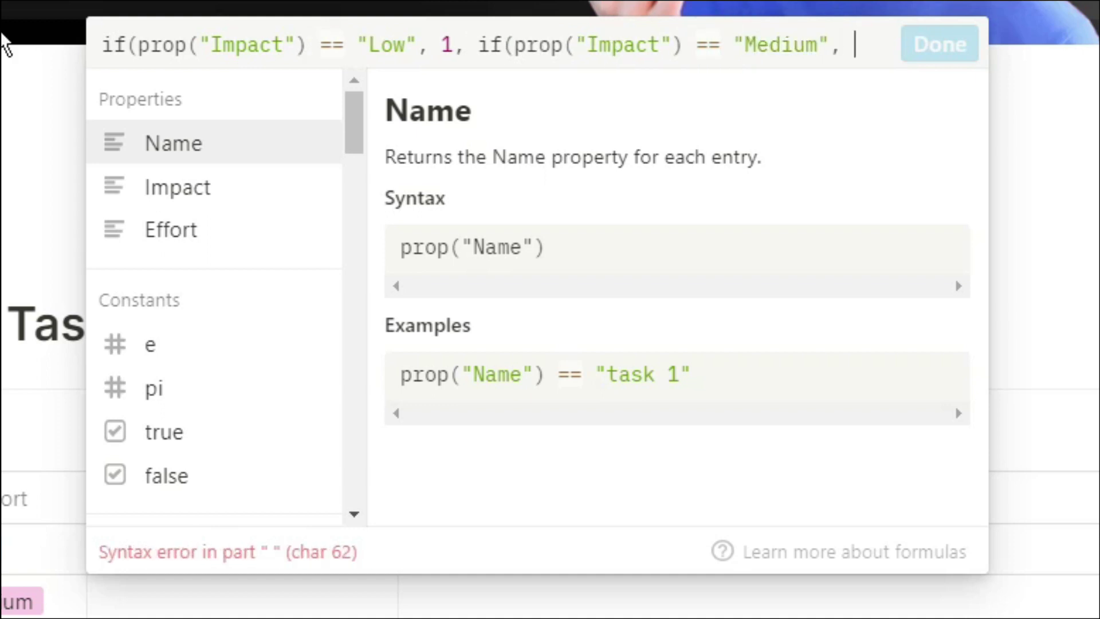
{"action": "type", "text": " 2"}
{"action": "type", "text": ", if(p"}
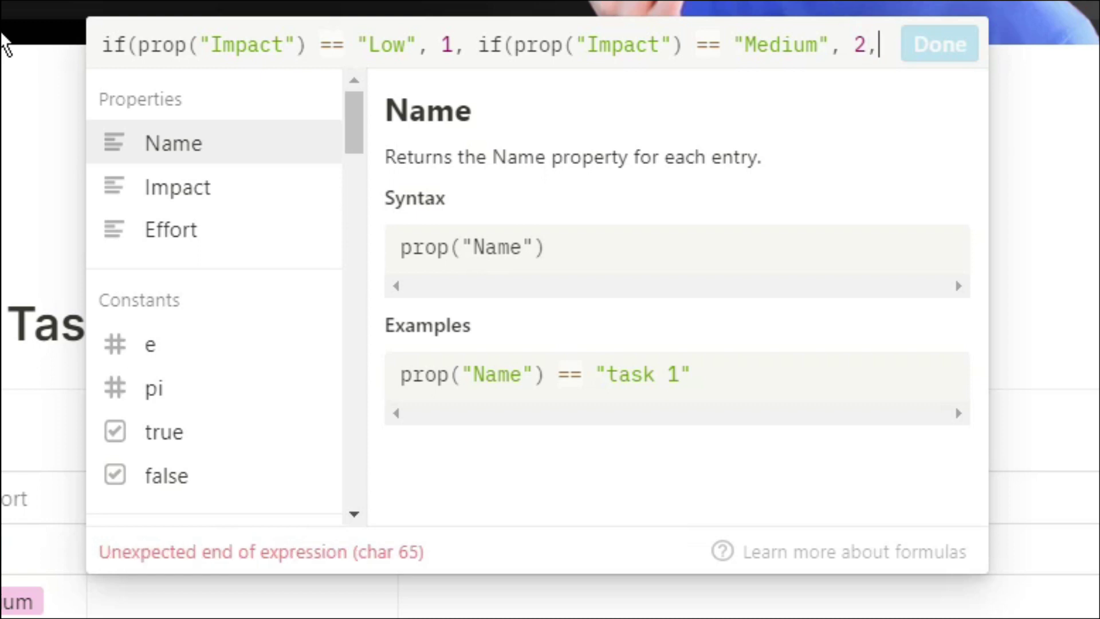
{"action": "type", "text": "rop(\""}
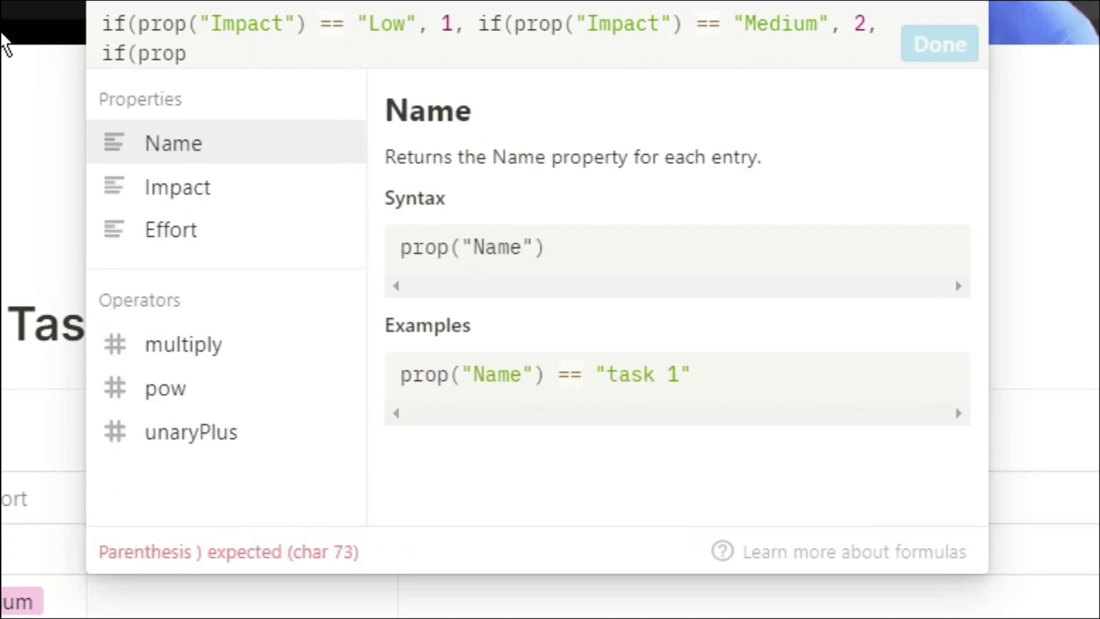
{"action": "type", "text": "Impact\") == \"High"}
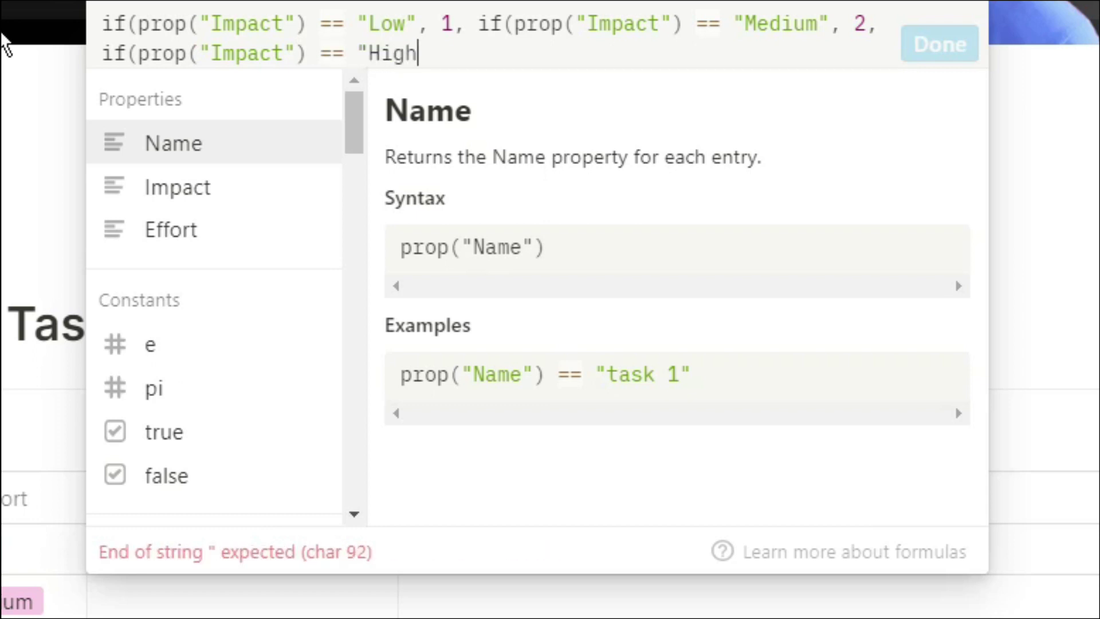
{"action": "type", "text": "\", 3, "}
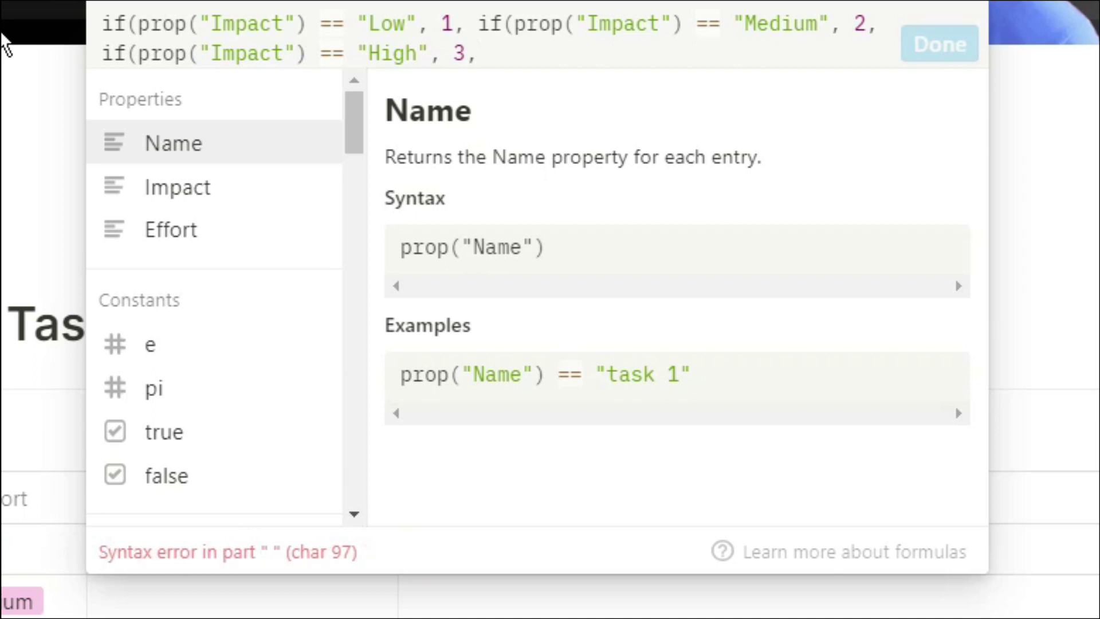
{"action": "type", "text": "\""}
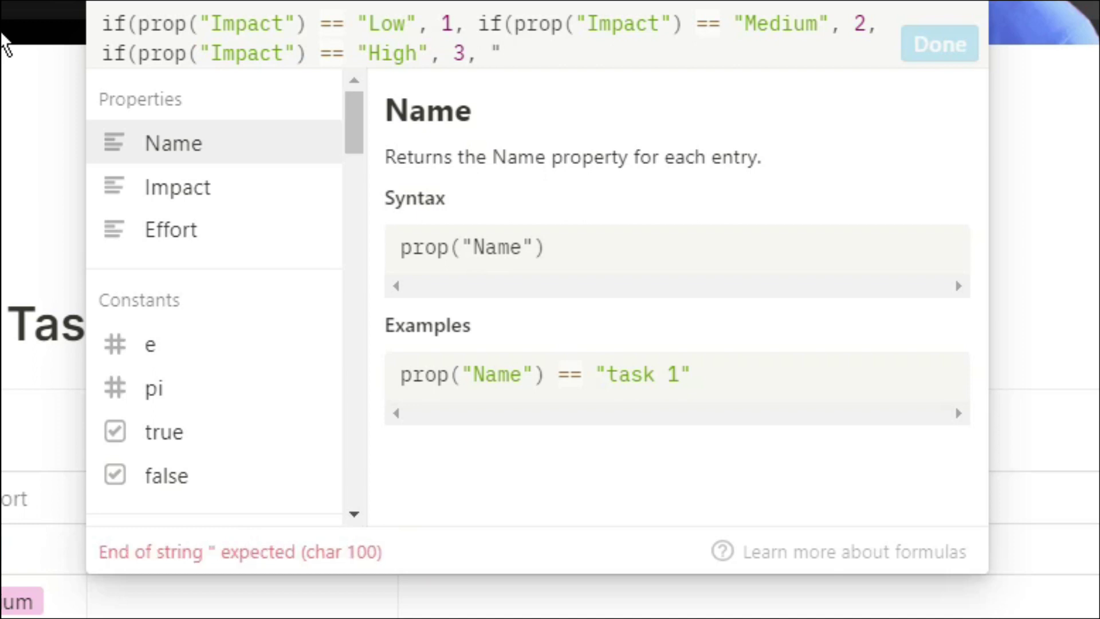
{"action": "key", "text": "BackSpace"}
{"action": "type", "text": "0"}
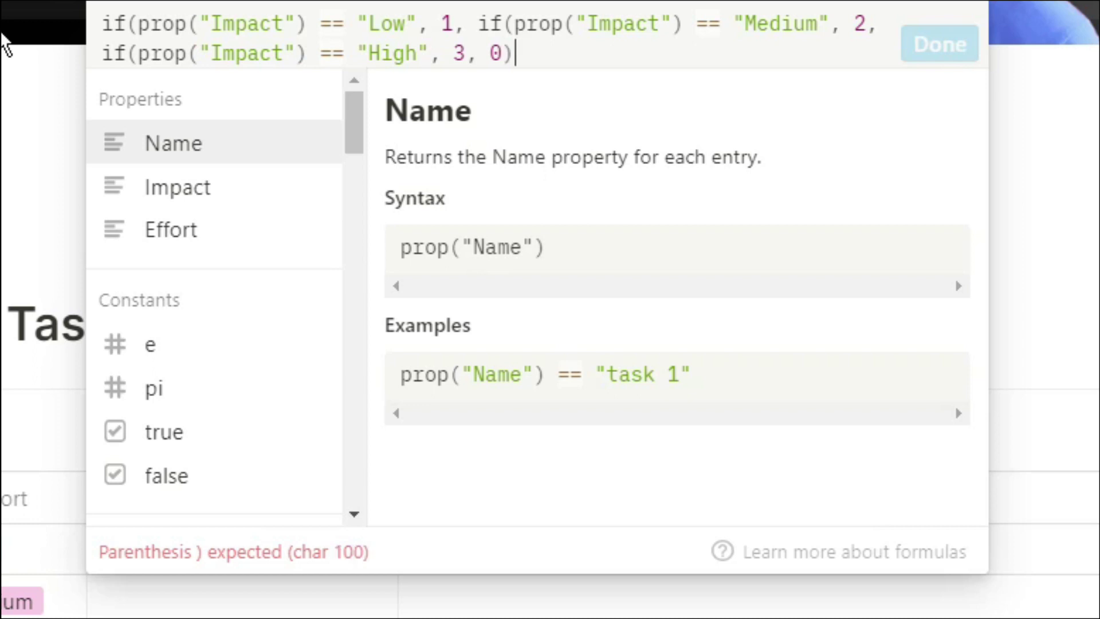
{"action": "type", "text": ")))"}
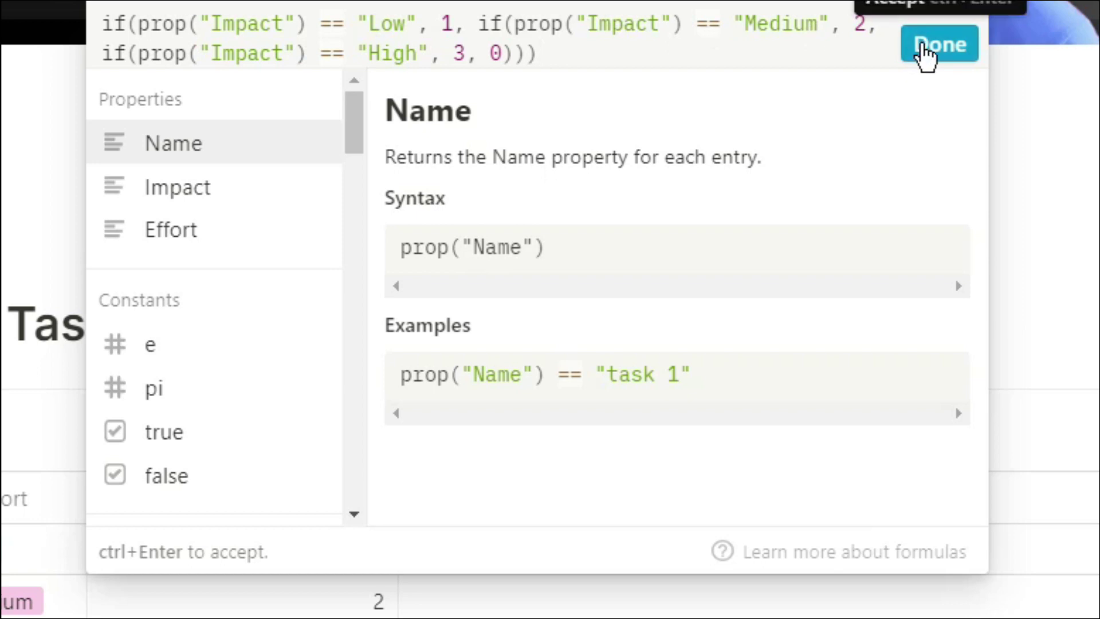
Apply the Impact value formula and open the High option's settings from task 3's Impact cell.
{"action": "left_click", "coordinate": [926, 50]}
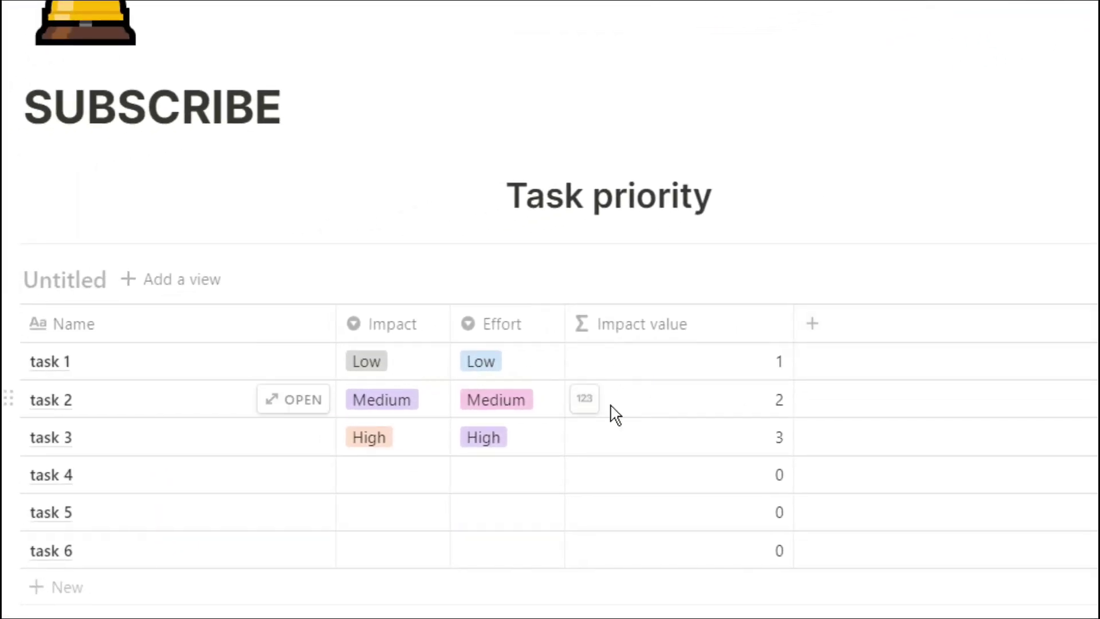
{"action": "left_click", "coordinate": [401, 442]}
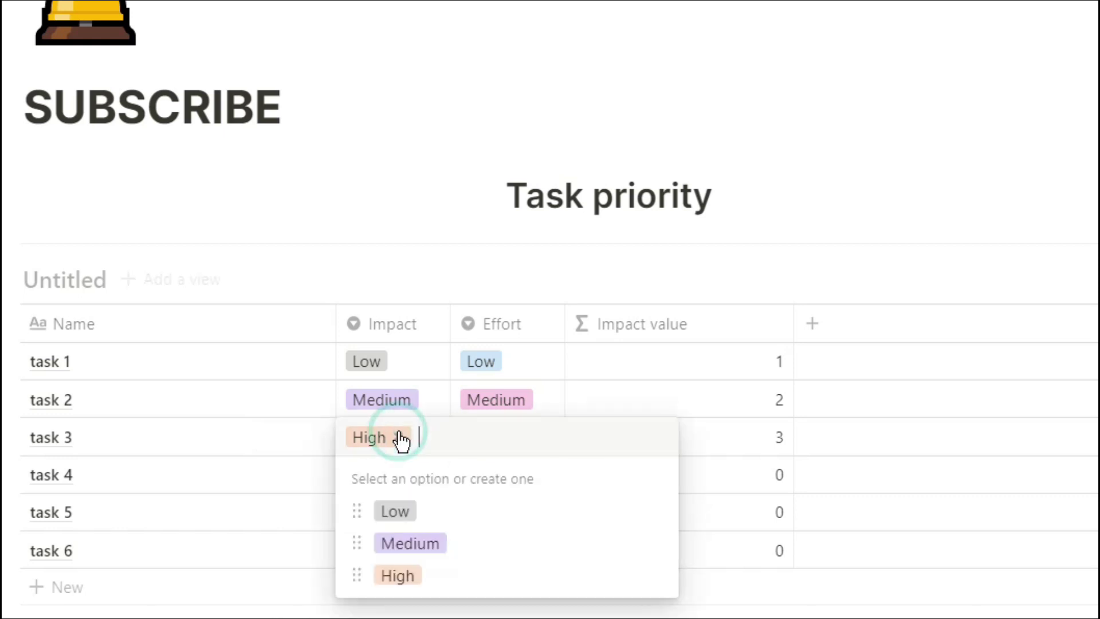
{"action": "left_click", "coordinate": [656, 576]}
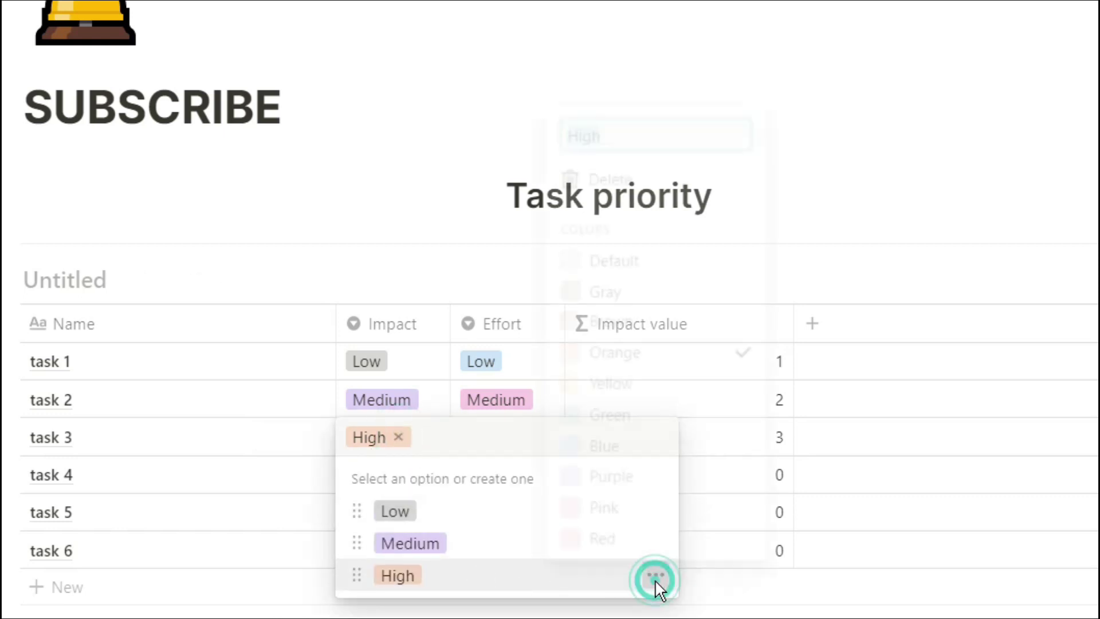
Colour the Impact options: High green, Medium yellow, Low red.
{"action": "left_click", "coordinate": [624, 417]}
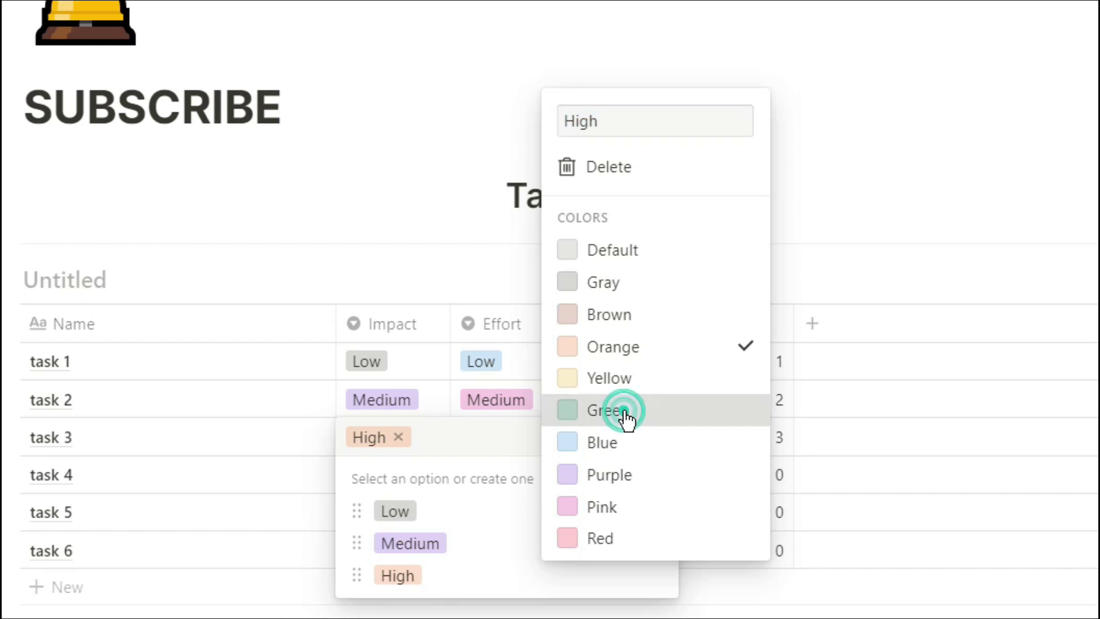
{"action": "left_click", "coordinate": [431, 404]}
{"action": "left_click", "coordinate": [434, 401]}
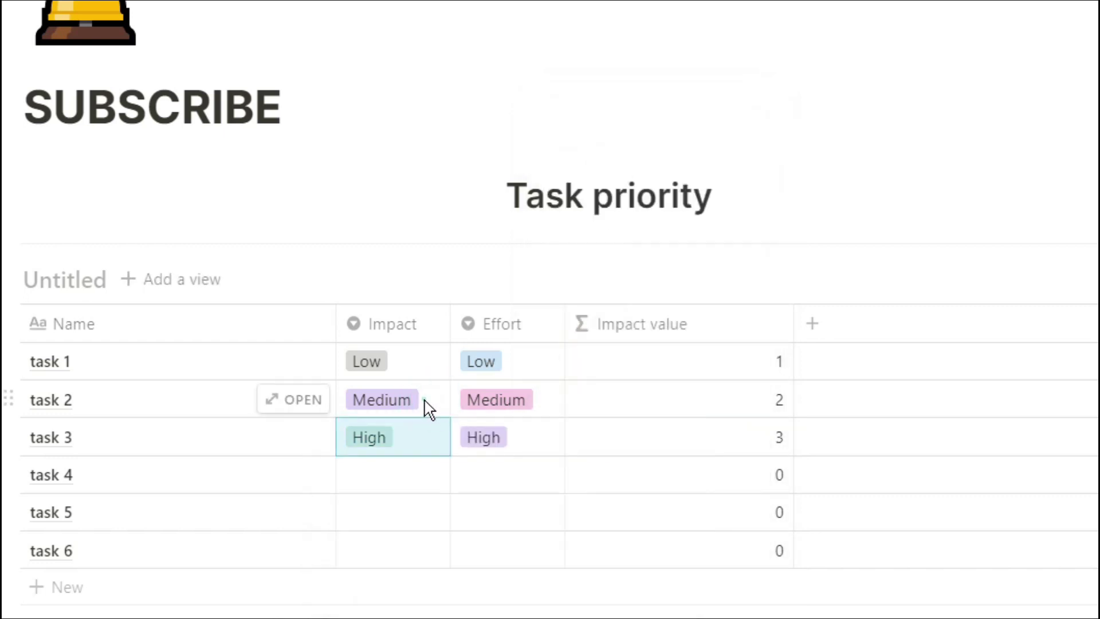
{"action": "left_click", "coordinate": [428, 408]}
{"action": "left_click", "coordinate": [657, 509]}
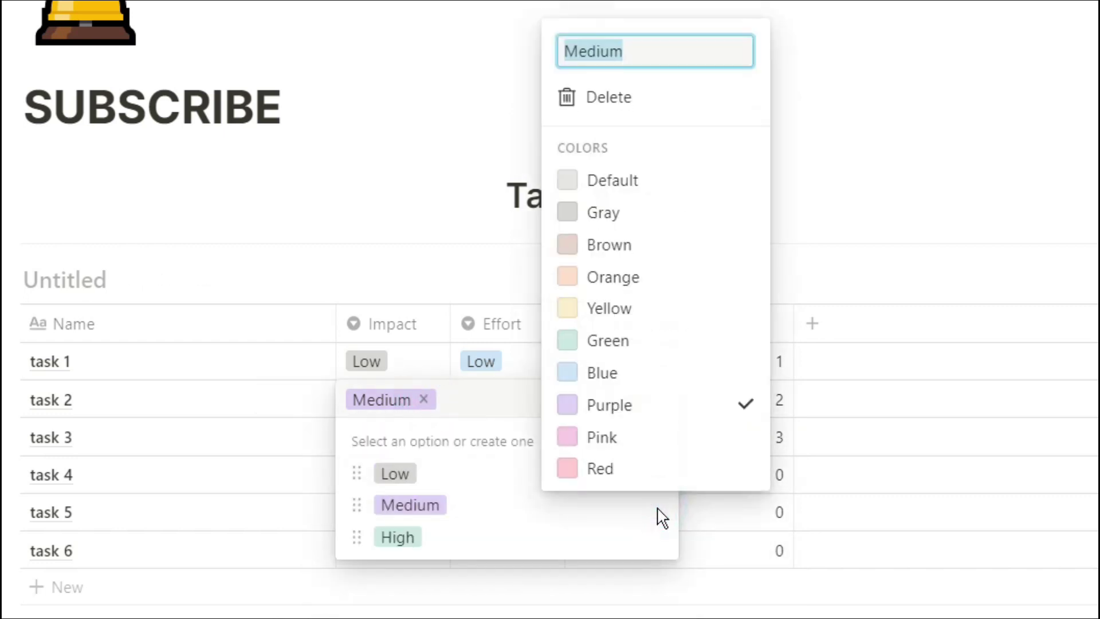
{"action": "left_click", "coordinate": [630, 310]}
{"action": "left_click", "coordinate": [538, 507]}
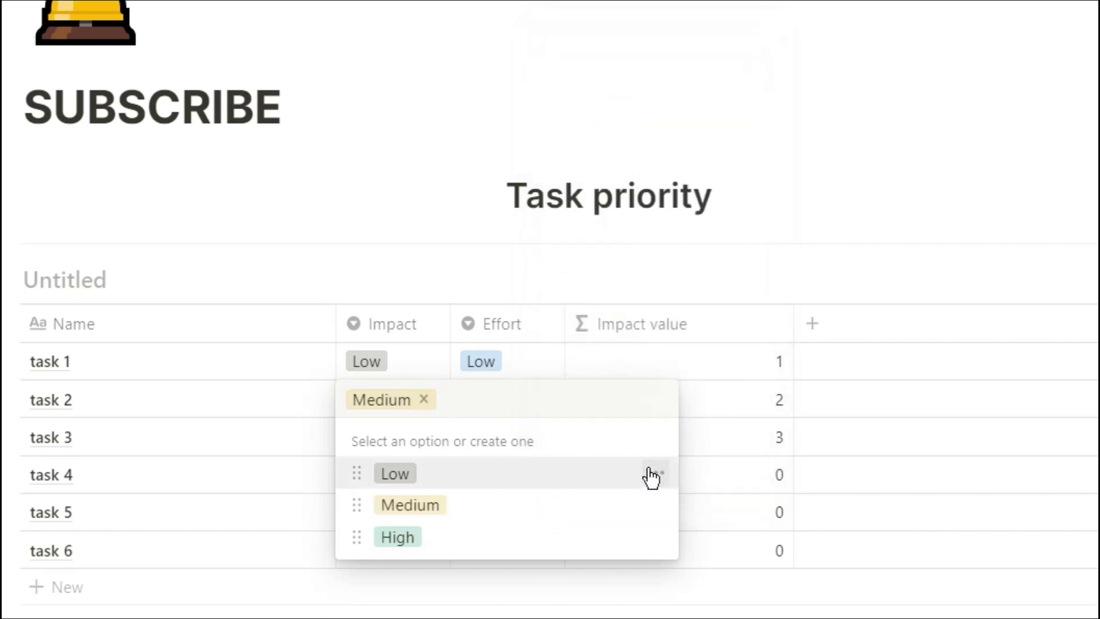
{"action": "left_click", "coordinate": [654, 472]}
{"action": "left_click", "coordinate": [644, 448]}
{"action": "left_click", "coordinate": [697, 476]}
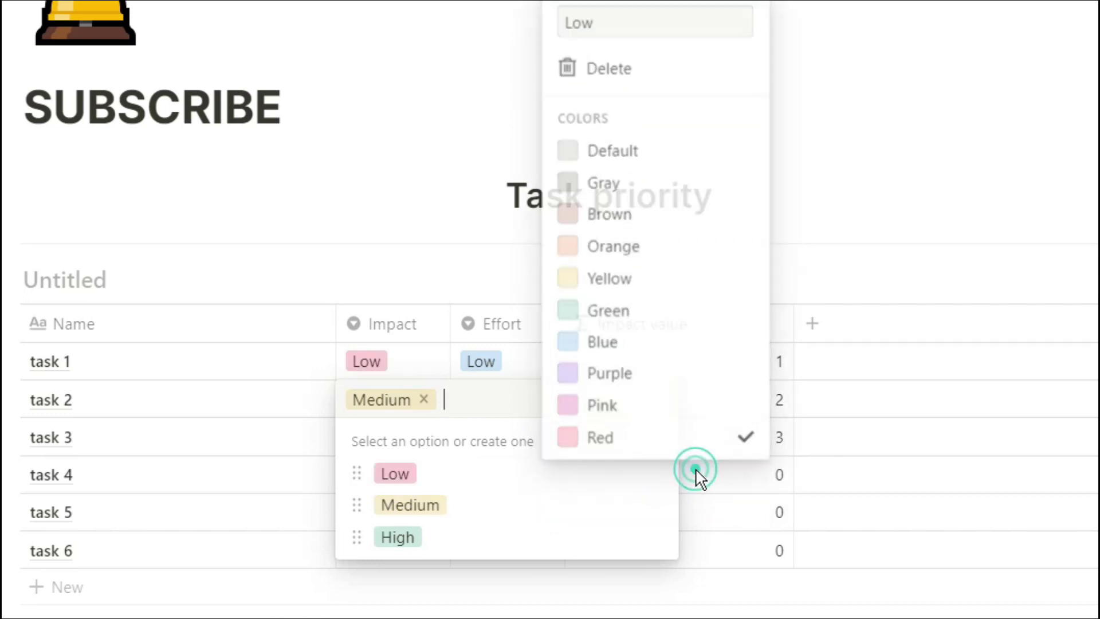
{"action": "left_click", "coordinate": [695, 469]}
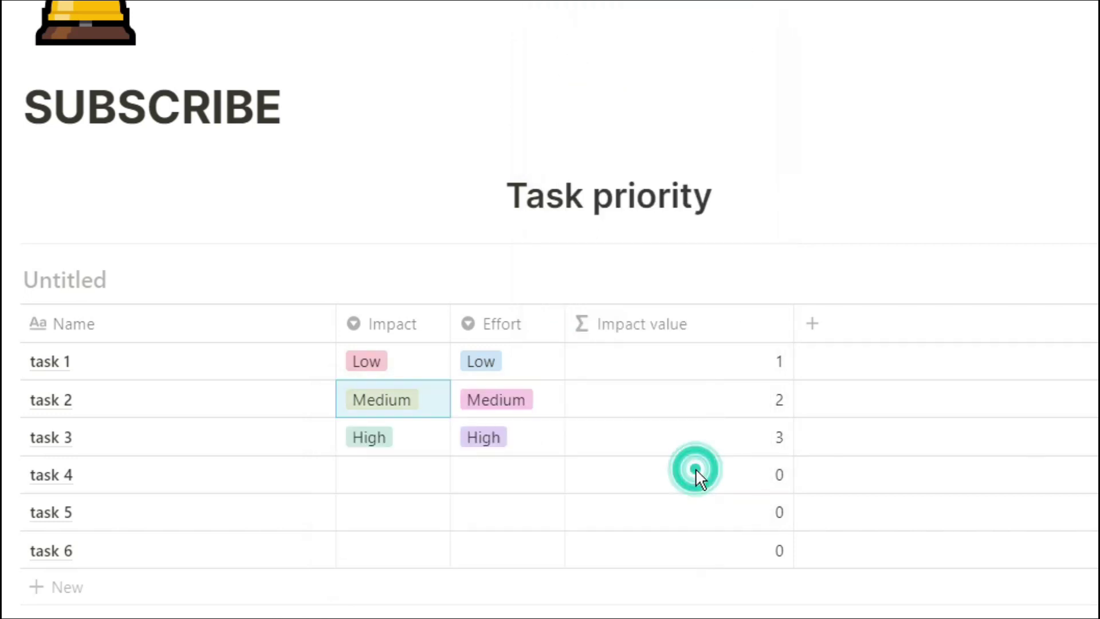
{"action": "left_click", "coordinate": [537, 373]}
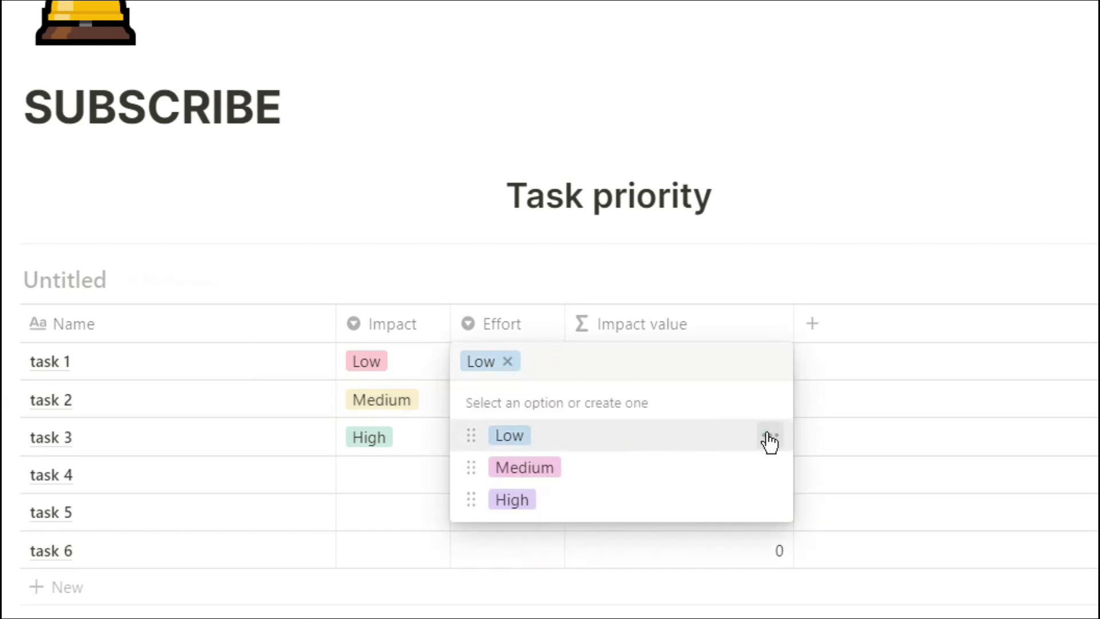
Colour the Effort options: Low green, Medium yellow, High red.
{"action": "left_click", "coordinate": [769, 441]}
{"action": "left_click", "coordinate": [742, 275]}
{"action": "left_click", "coordinate": [541, 343]}
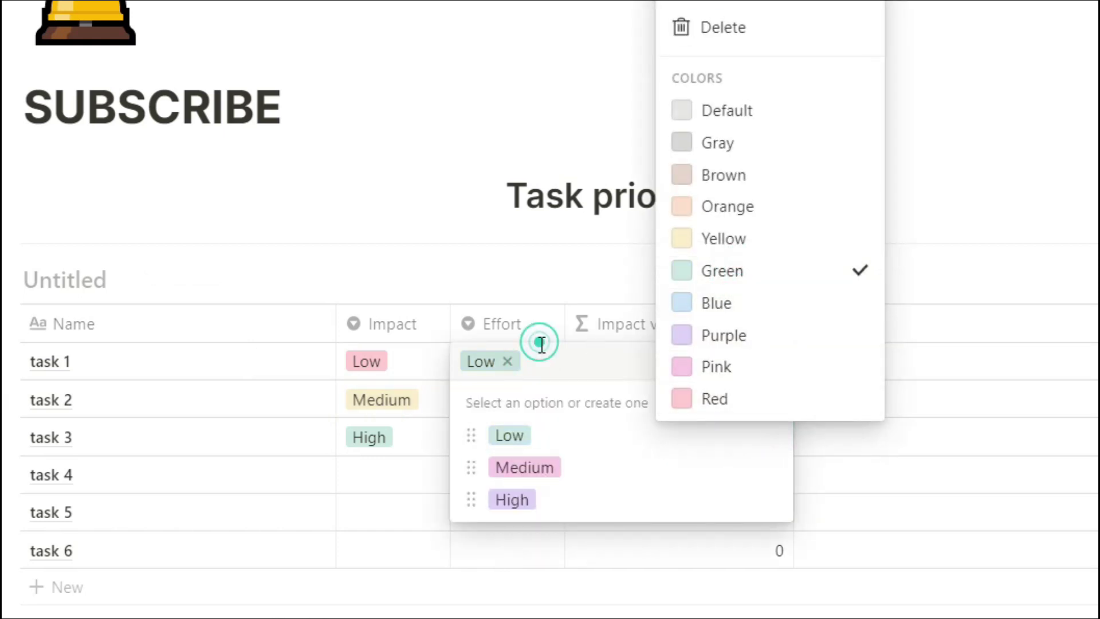
{"action": "left_click", "coordinate": [770, 470]}
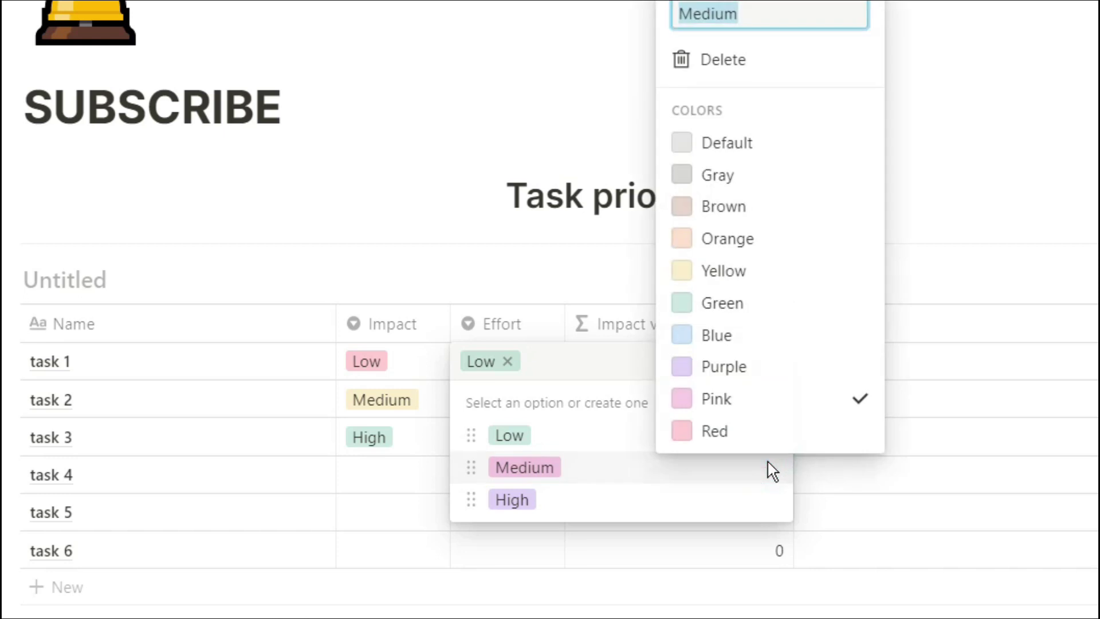
{"action": "left_click", "coordinate": [754, 276]}
{"action": "left_click", "coordinate": [568, 431]}
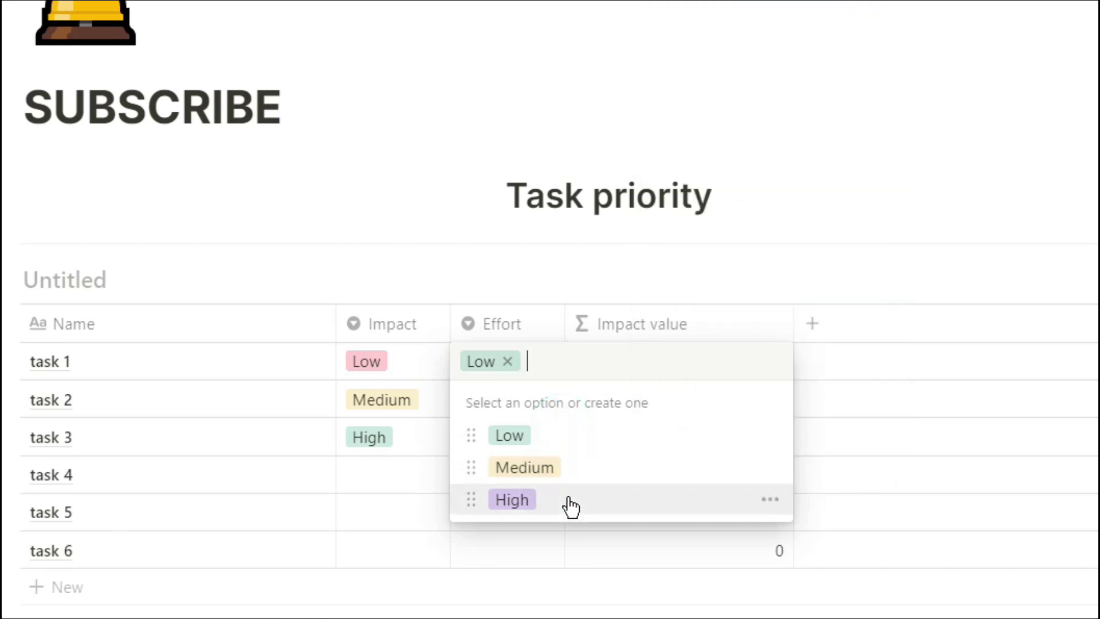
{"action": "left_click", "coordinate": [770, 500]}
{"action": "left_click", "coordinate": [751, 471]}
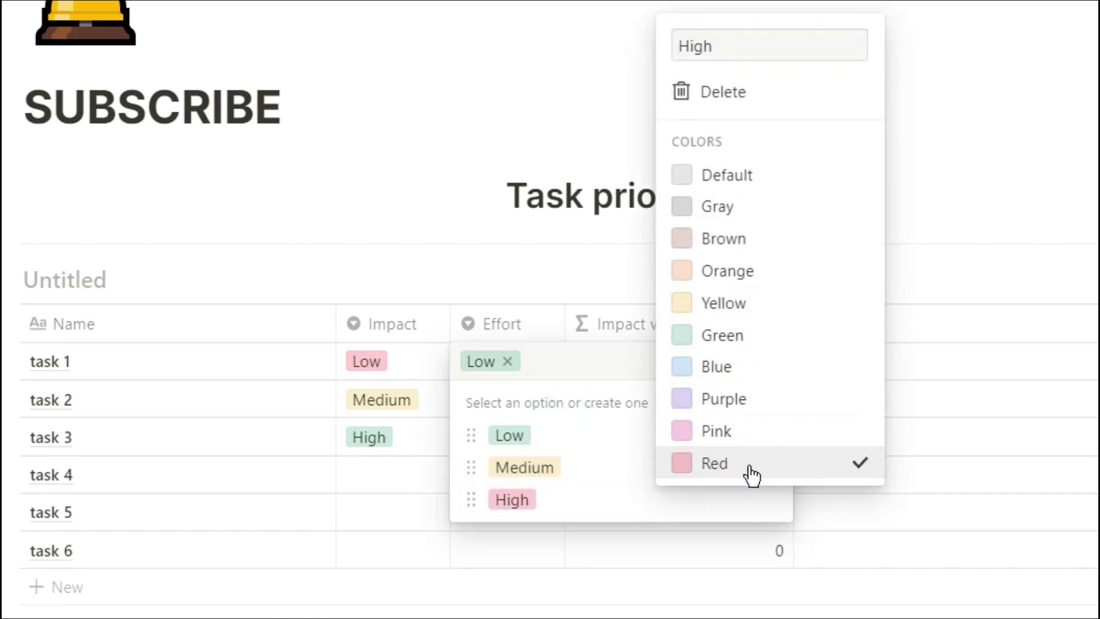
{"action": "left_click", "coordinate": [752, 545]}
{"action": "left_click", "coordinate": [752, 542]}
{"action": "left_click", "coordinate": [790, 318]}
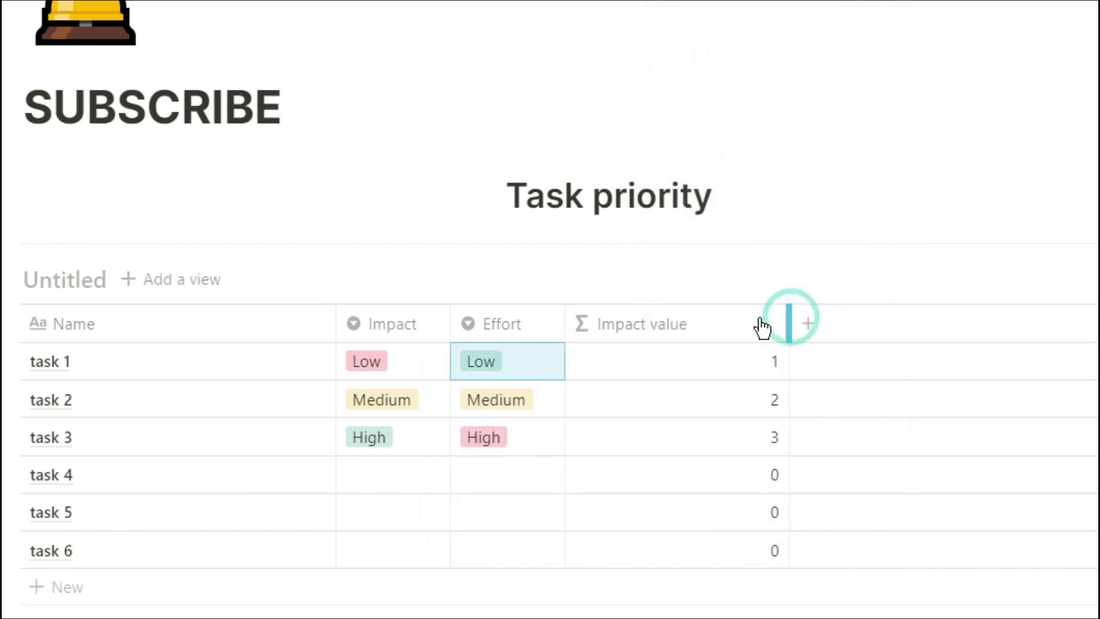
Narrow the Impact value column, duplicate it, and rename the copy Effort Value.
{"action": "left_click_drag", "start_coordinate": [762, 327], "coordinate": [707, 323]}
{"action": "left_click", "coordinate": [678, 325]}
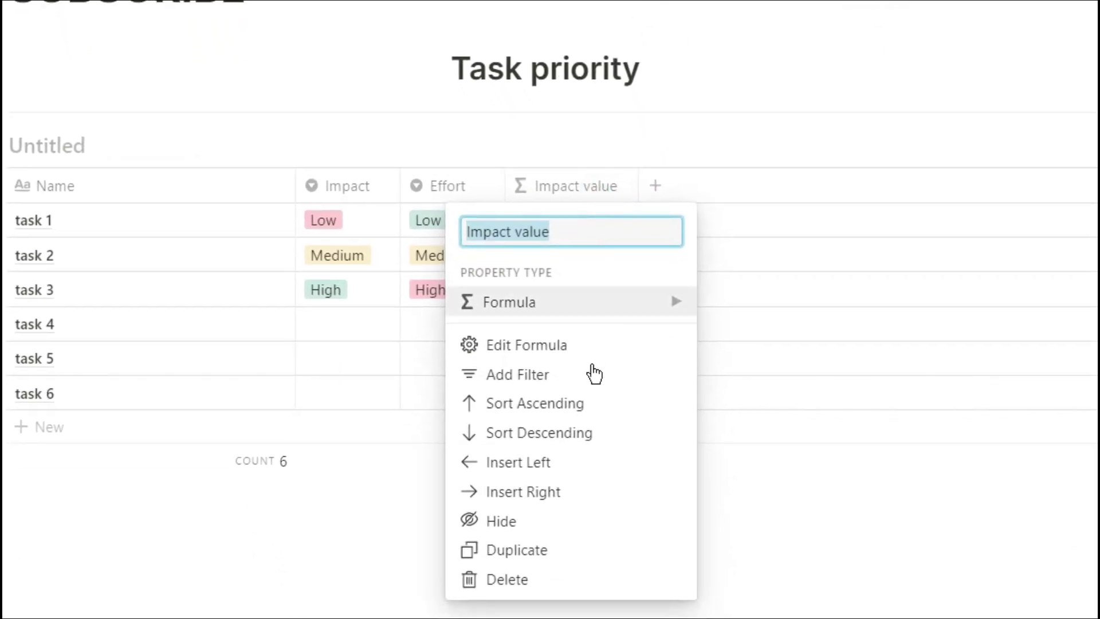
{"action": "left_click", "coordinate": [572, 559]}
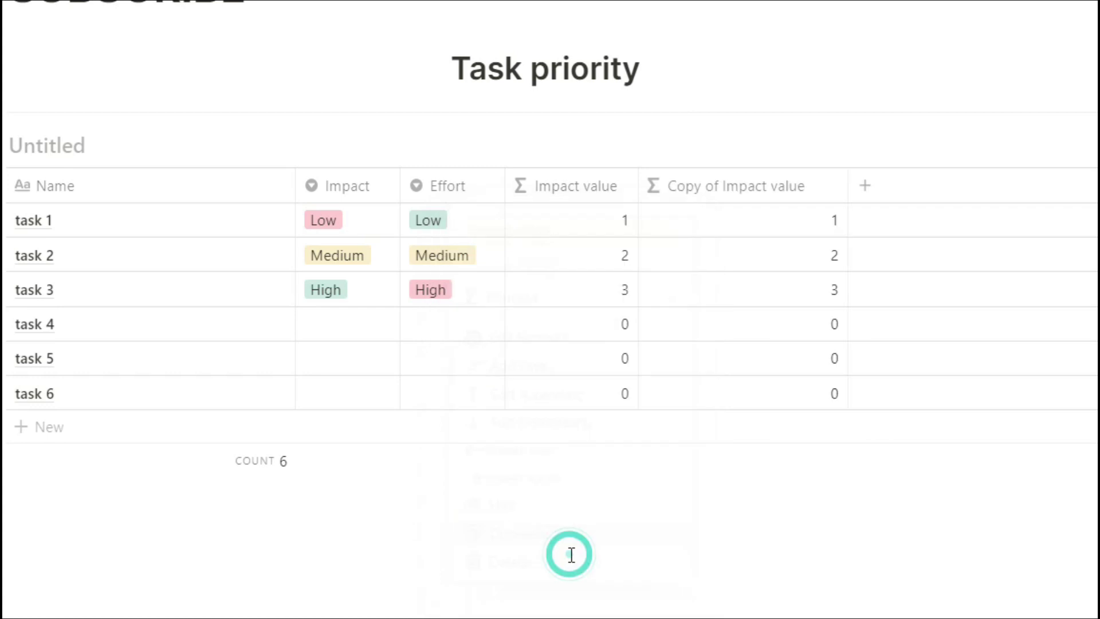
{"action": "left_click", "coordinate": [751, 188]}
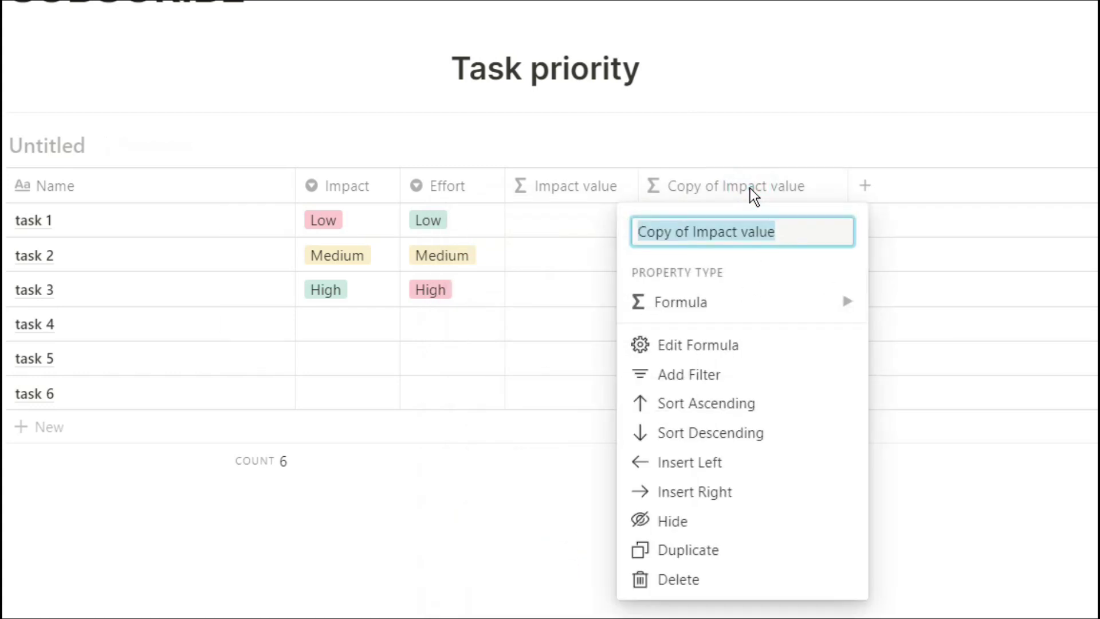
{"action": "type", "text": "Effor"}
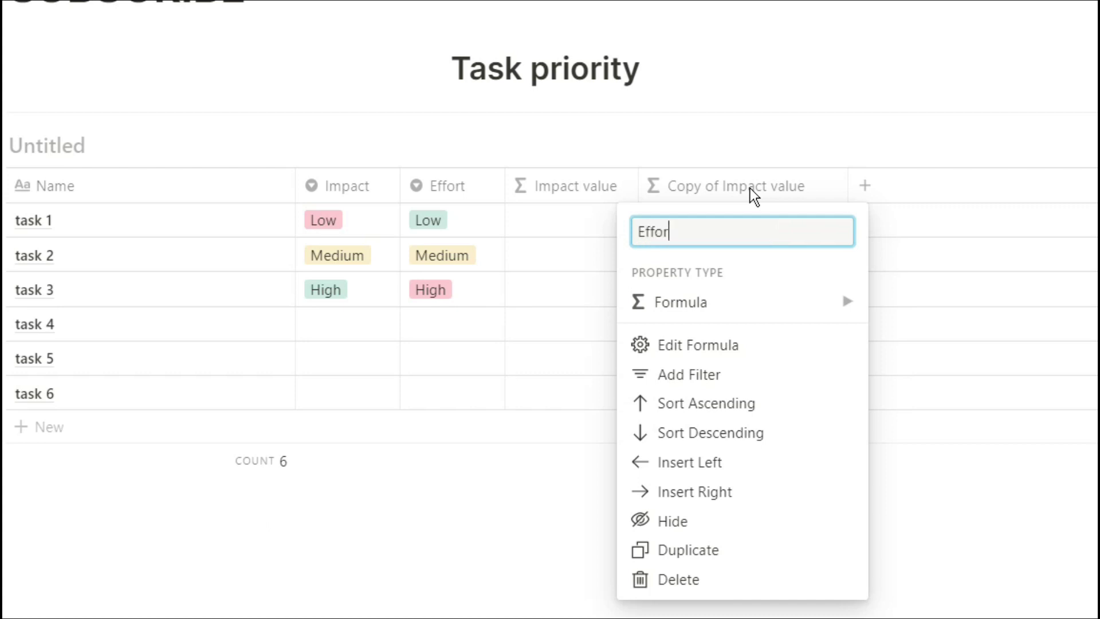
{"action": "type", "text": "t Value"}
Change all three prop("Impact") references in the Effort Value formula to prop("Effort").
{"action": "left_click", "coordinate": [754, 345]}
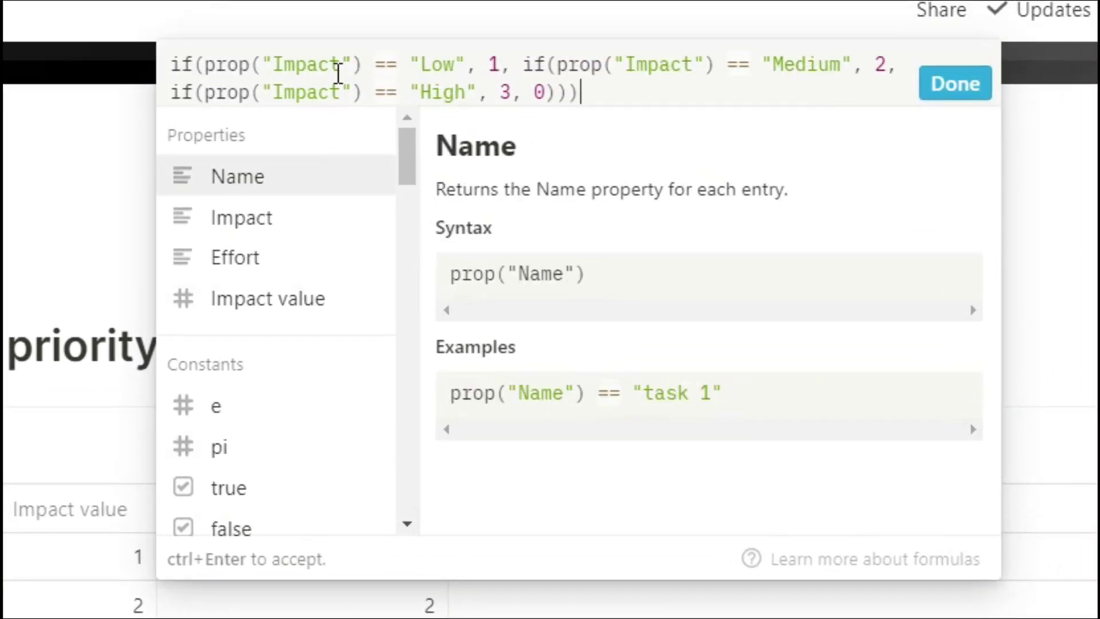
{"action": "key", "text": "BackSpace"}
{"action": "key", "text": "BackSpace"}
{"action": "key", "text": "BackSpace"}
{"action": "key", "text": "BackSpace"}
{"action": "key", "text": "BackSpace"}
{"action": "key", "text": "BackSpace"}
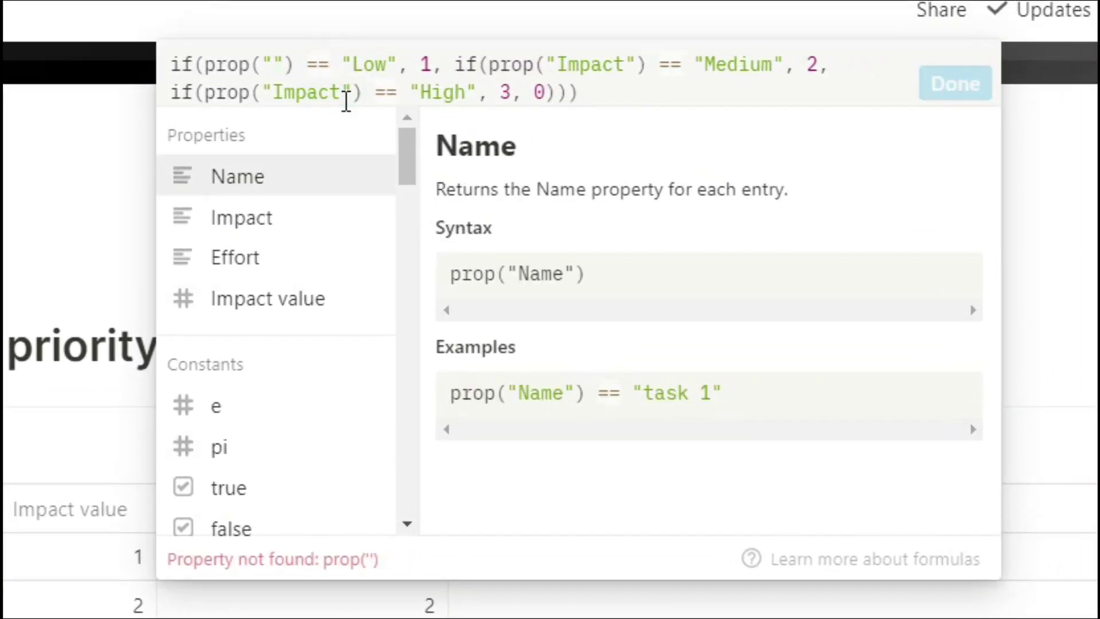
{"action": "type", "text": "Effort"}
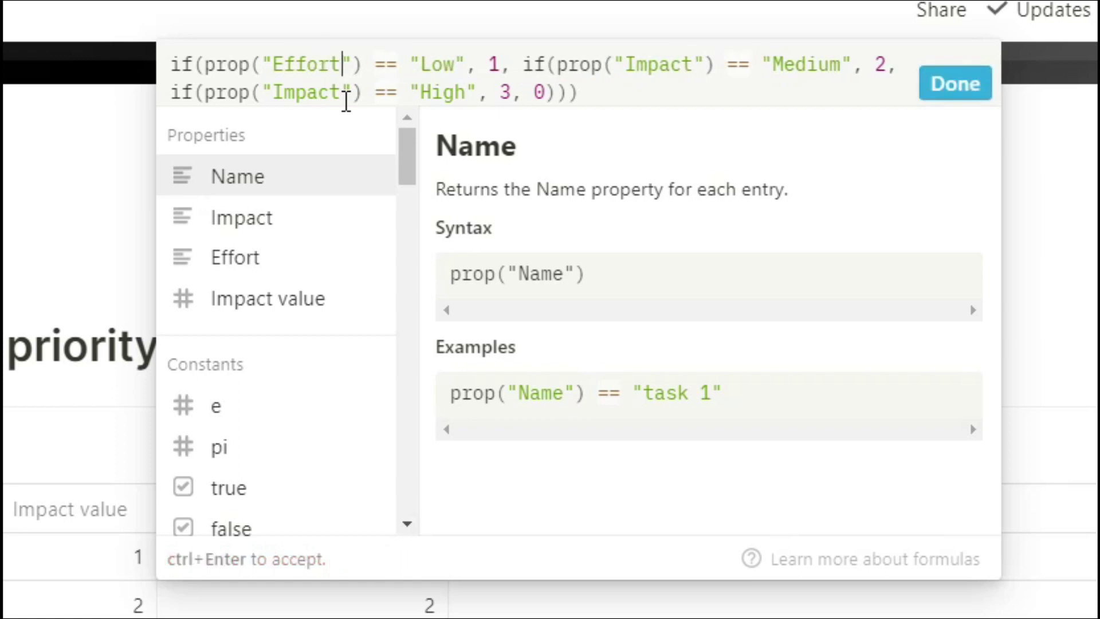
{"action": "left_click", "coordinate": [343, 93]}
{"action": "key", "text": "BackSpace"}
{"action": "key", "text": "BackSpace"}
{"action": "key", "text": "BackSpace"}
{"action": "key", "text": "BackSpace"}
{"action": "key", "text": "BackSpace"}
{"action": "key", "text": "BackSpace"}
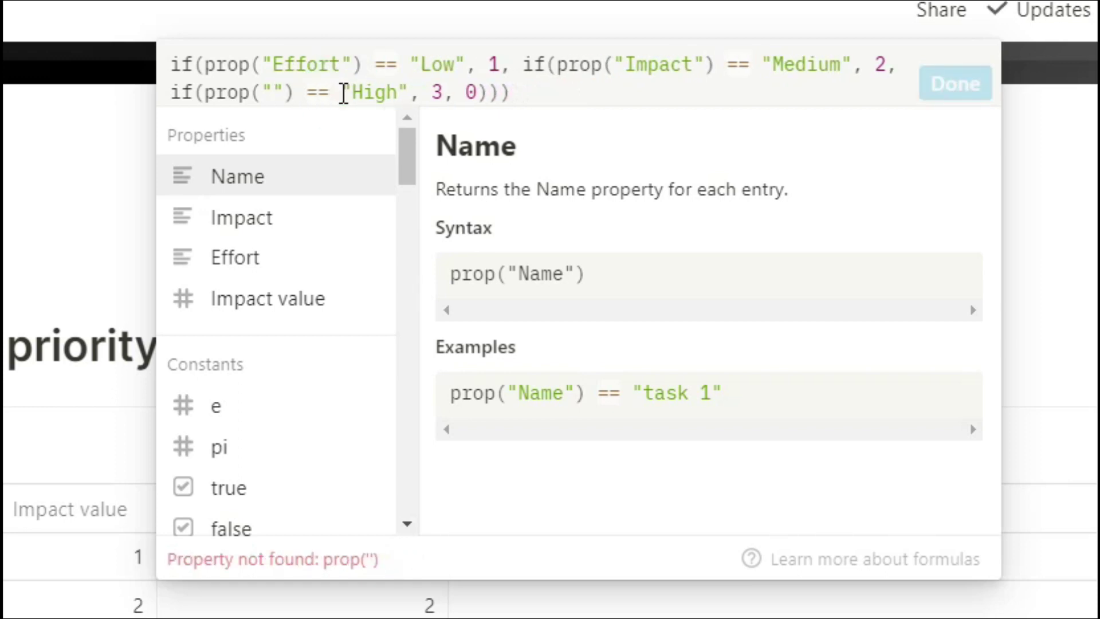
{"action": "type", "text": "Effort"}
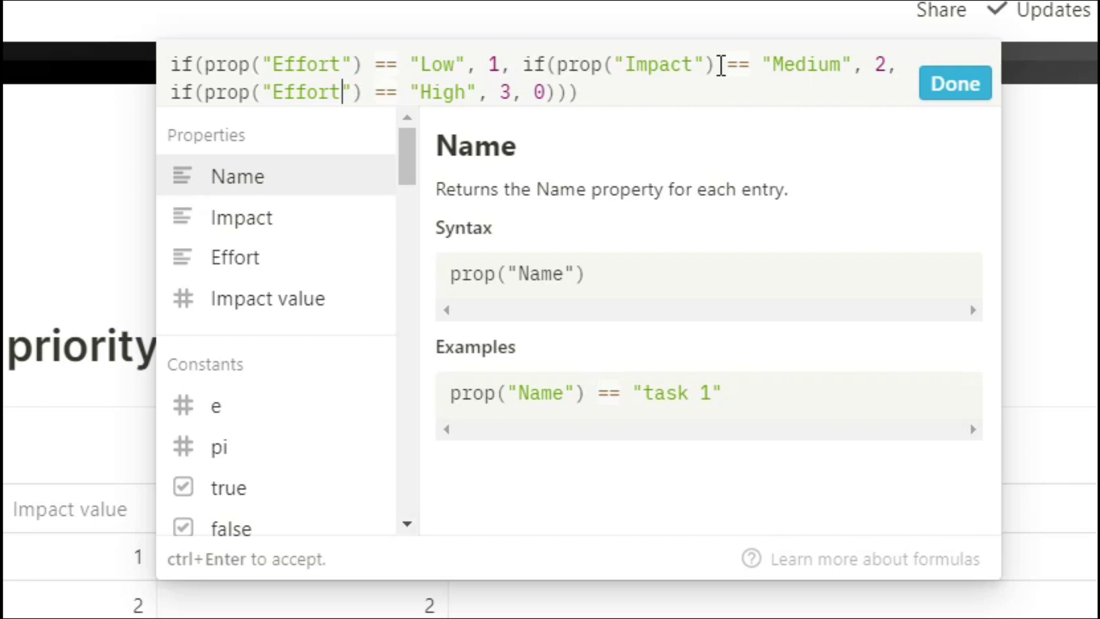
{"action": "left_click", "coordinate": [702, 64]}
{"action": "key", "text": "BackSpace"}
{"action": "key", "text": "BackSpace"}
{"action": "key", "text": "BackSpace"}
{"action": "key", "text": "BackSpace"}
{"action": "key", "text": "BackSpace"}
{"action": "key", "text": "BackSpace"}
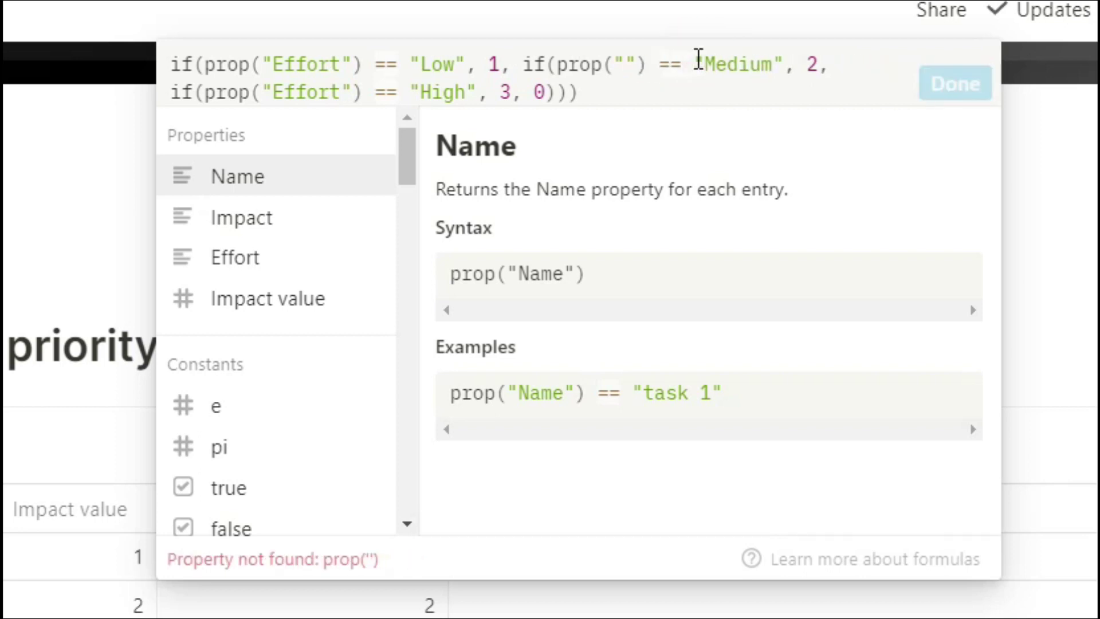
{"action": "type", "text": "Effort"}
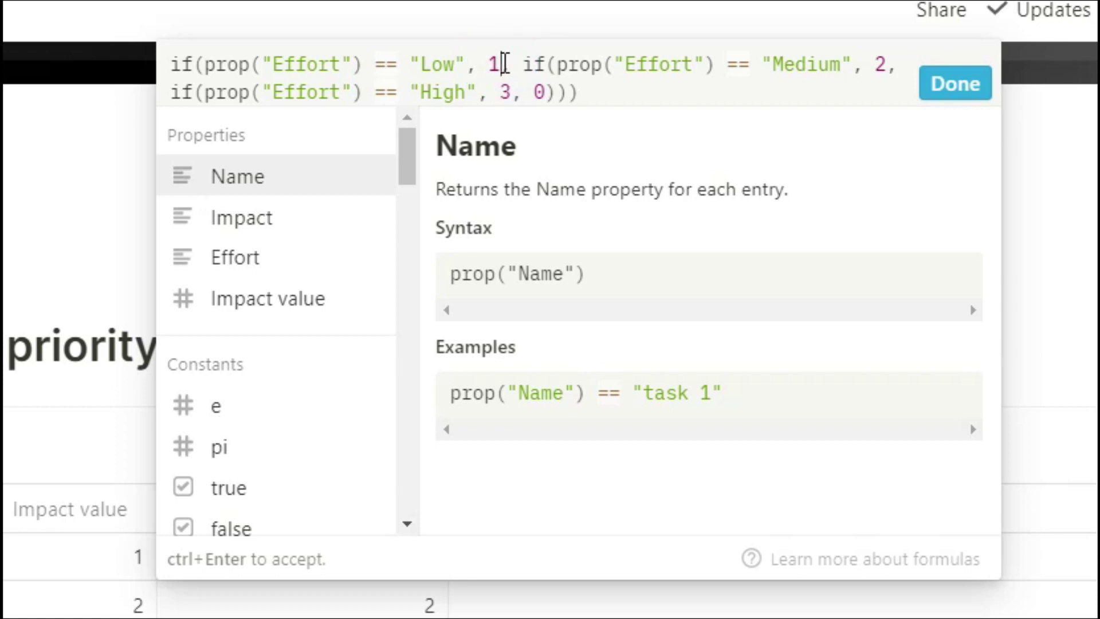
Swap the scores so Low effort gives 3 and High effort gives 1.
{"action": "key", "text": "BackSpace"}
{"action": "type", "text": "3"}
{"action": "left_click", "coordinate": [515, 98]}
{"action": "key", "text": "BackSpace"}
{"action": "type", "text": "1"}
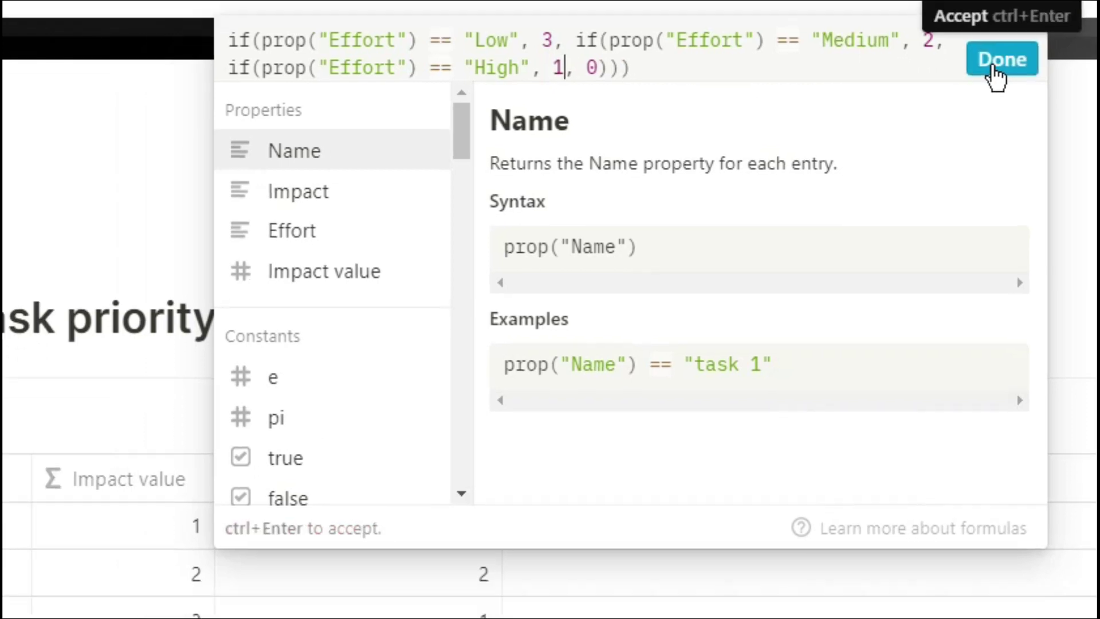
Apply the Effort Value formula, narrow its column, and give task 4 High impact and Low effort.
{"action": "left_click", "coordinate": [954, 84]}
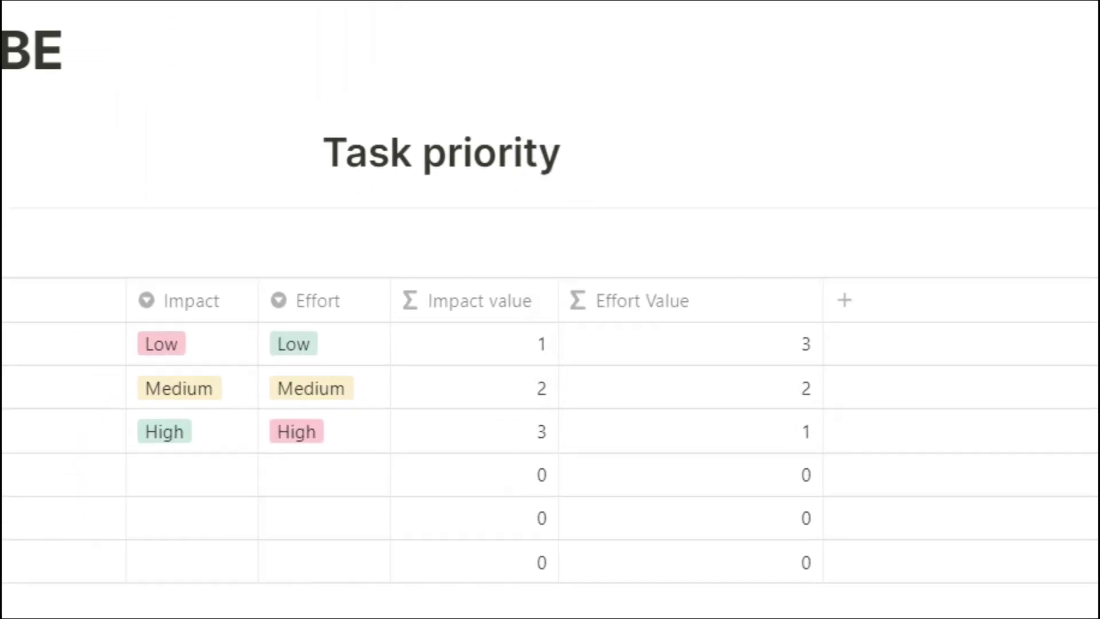
{"action": "left_click_drag", "start_coordinate": [1036, 182], "coordinate": [930, 182]}
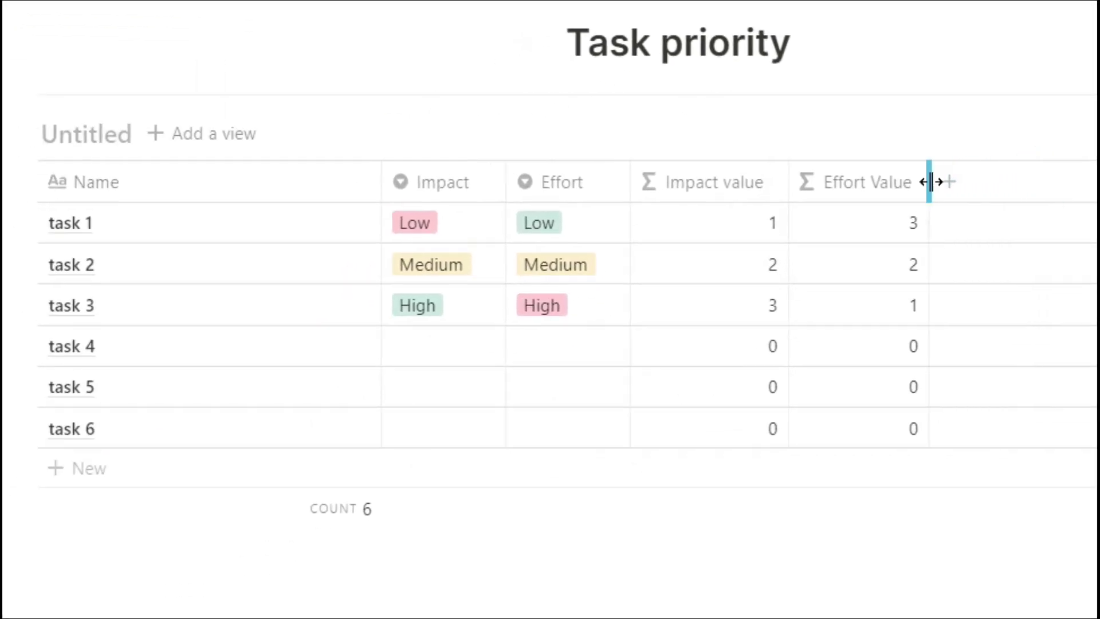
{"action": "left_click", "coordinate": [471, 342]}
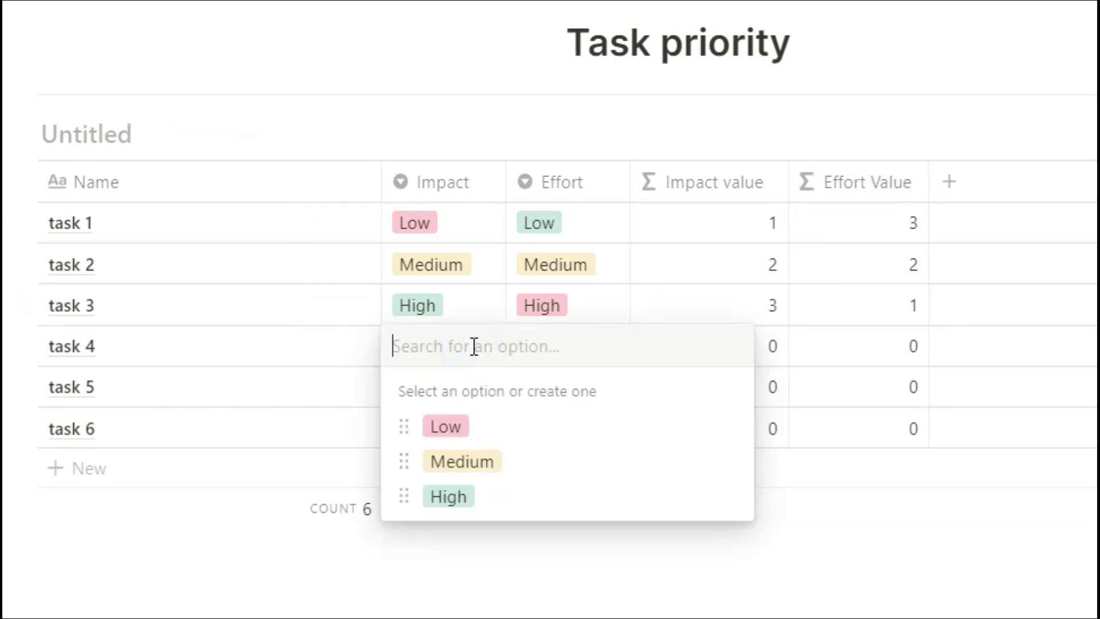
{"action": "left_click", "coordinate": [482, 497]}
{"action": "left_click", "coordinate": [551, 350]}
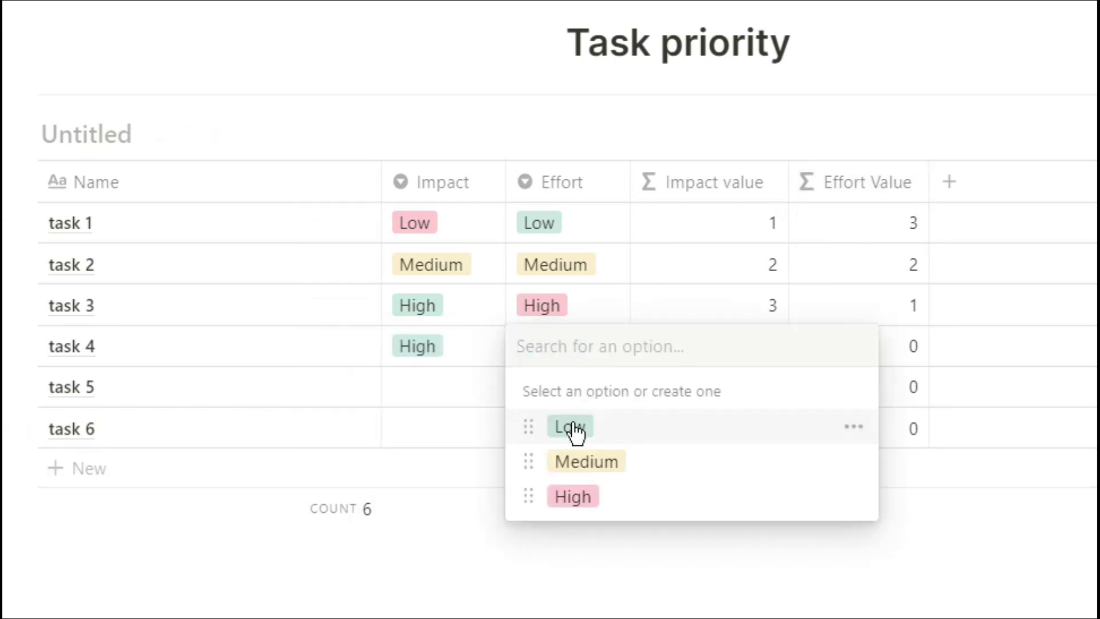
{"action": "left_click", "coordinate": [571, 431]}
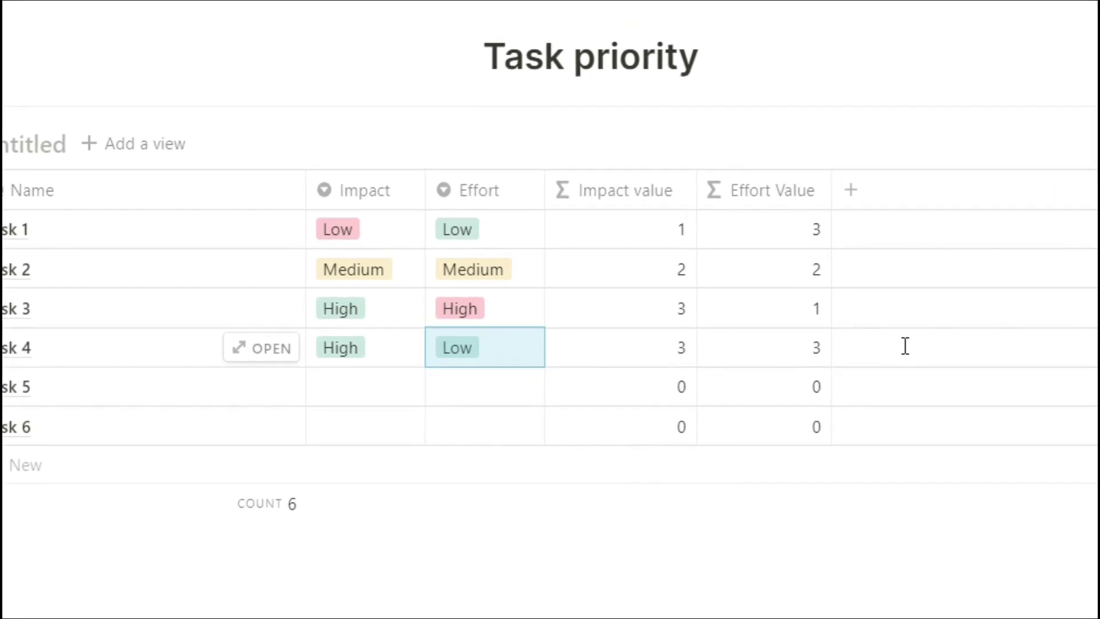
{"action": "left_click", "coordinate": [780, 199]}
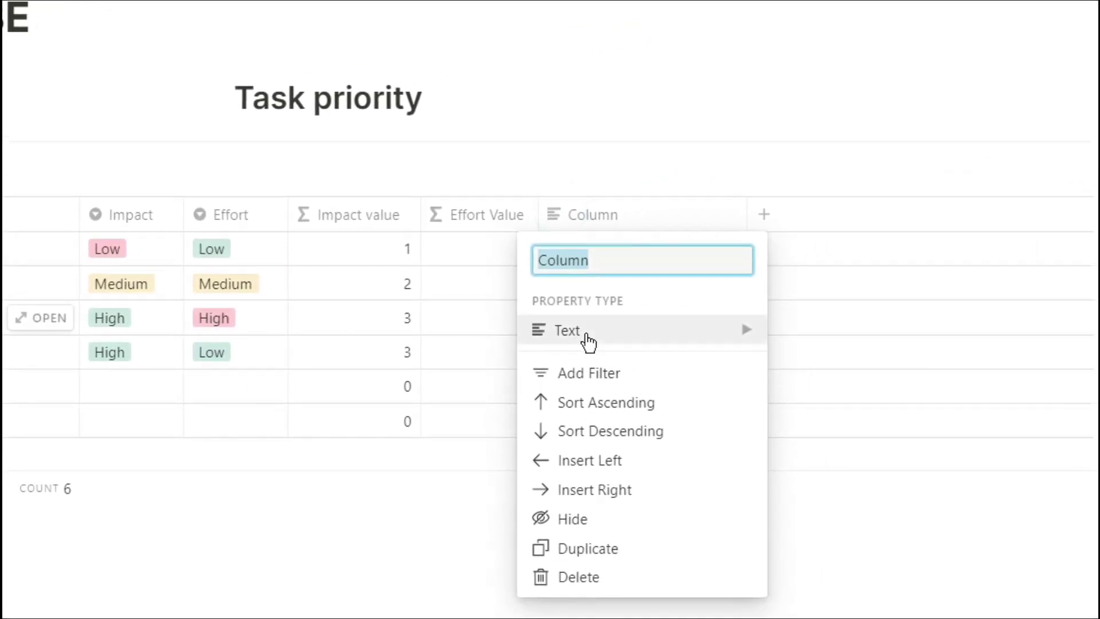
Make the new column a Formula property named Sum.
{"action": "mouse_move", "coordinate": [589, 343]}
{"action": "left_click", "coordinate": [802, 509]}
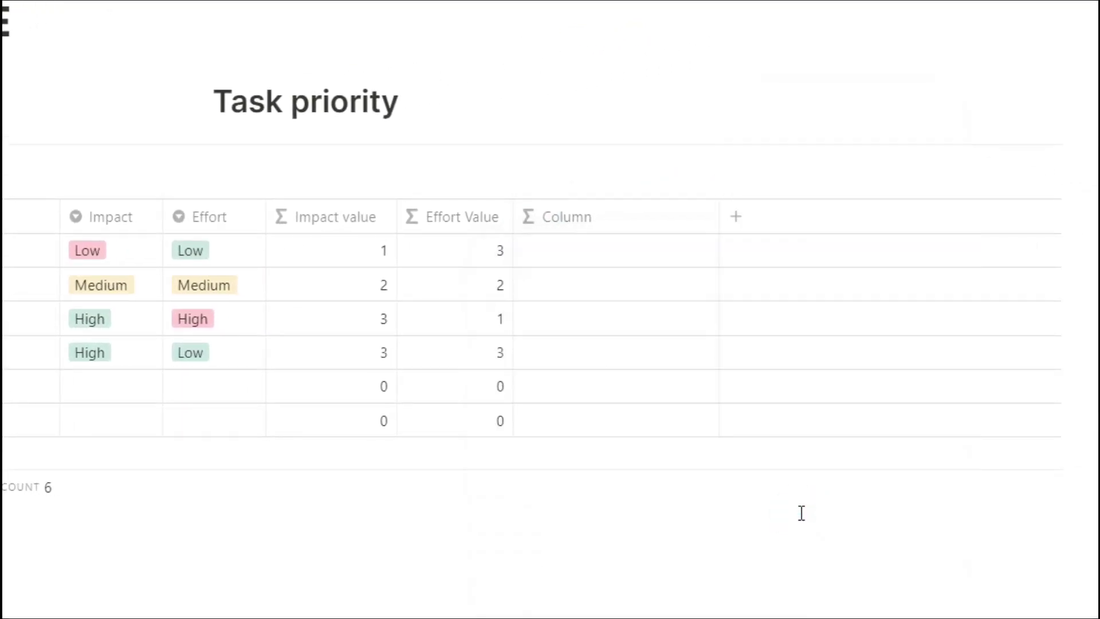
{"action": "left_click", "coordinate": [600, 229]}
{"action": "type", "text": "Sum"}
{"action": "key", "text": "Return"}
Set the Sum formula to prop("Impact value")+prop("Effort Value"), apply it, and narrow the column.
{"action": "left_click", "coordinate": [601, 254]}
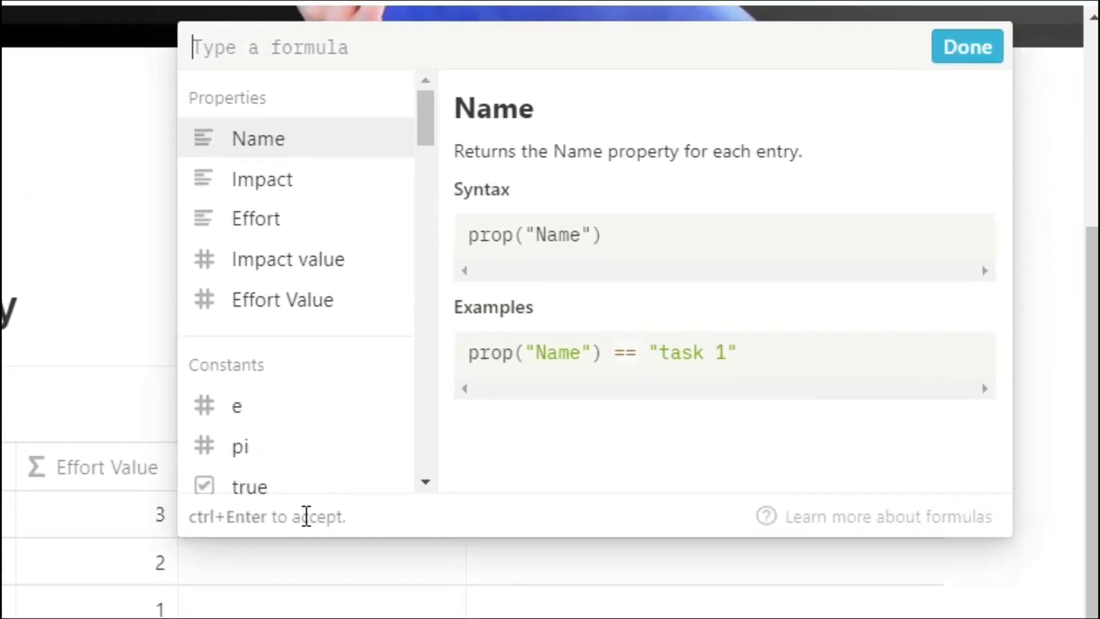
{"action": "type", "text": "prop"}
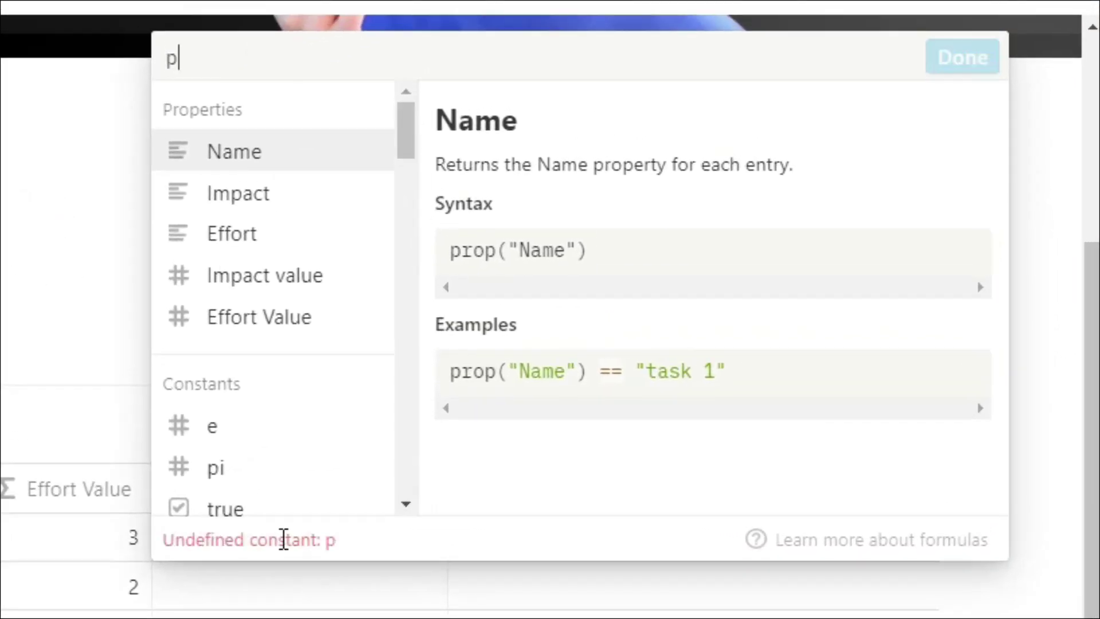
{"action": "left_click", "coordinate": [268, 283]}
{"action": "type", "text": "+"}
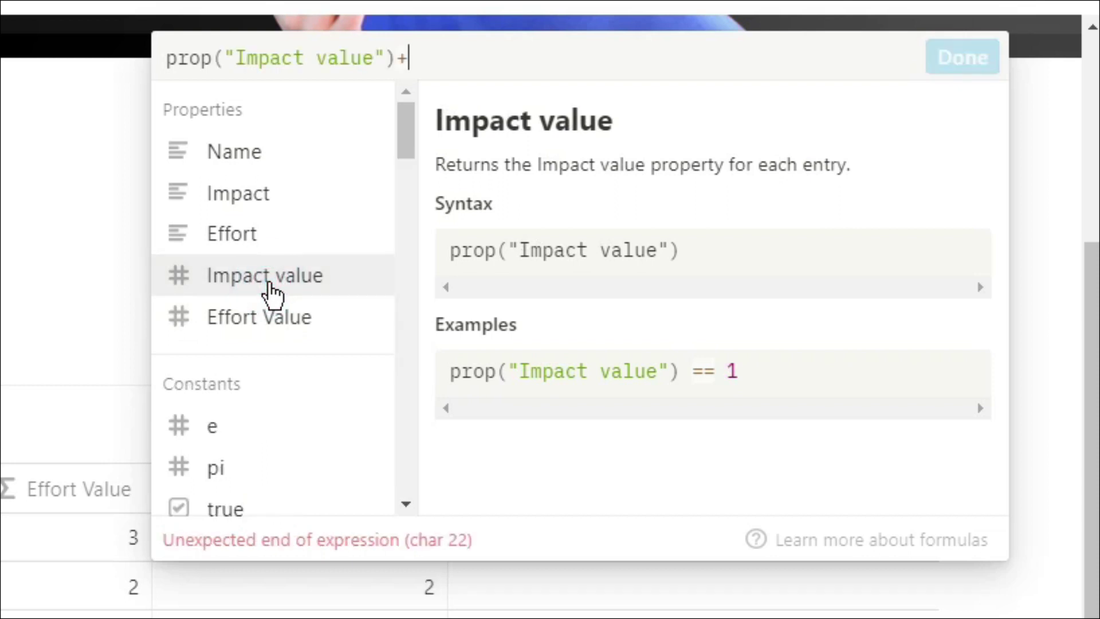
{"action": "left_click", "coordinate": [269, 317]}
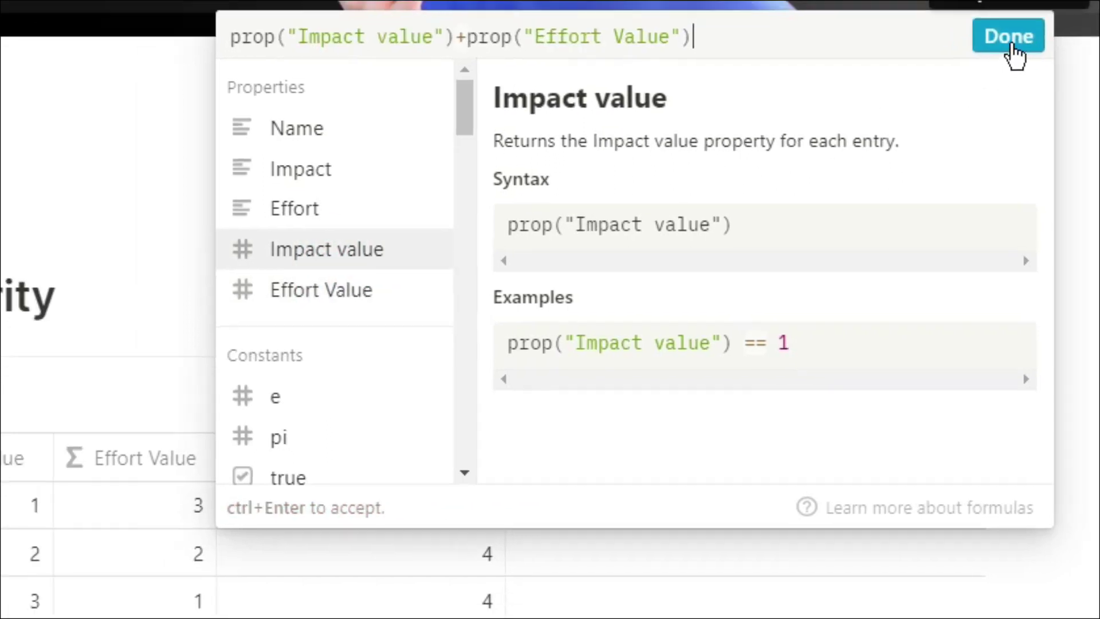
{"action": "left_click", "coordinate": [962, 57]}
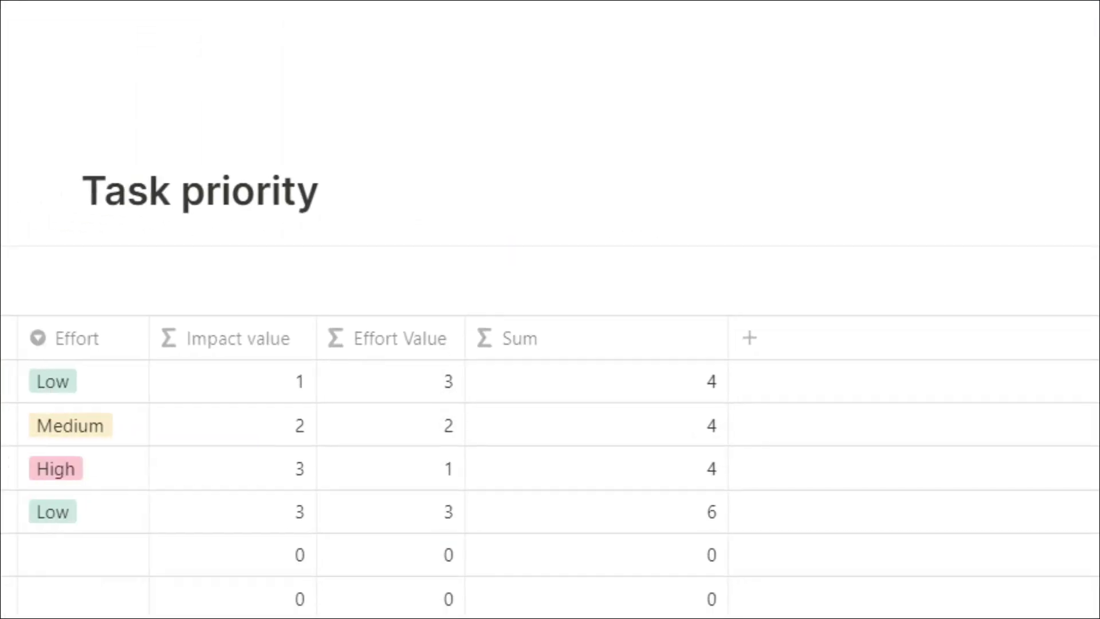
{"action": "left_click_drag", "start_coordinate": [1063, 148], "coordinate": [946, 148]}
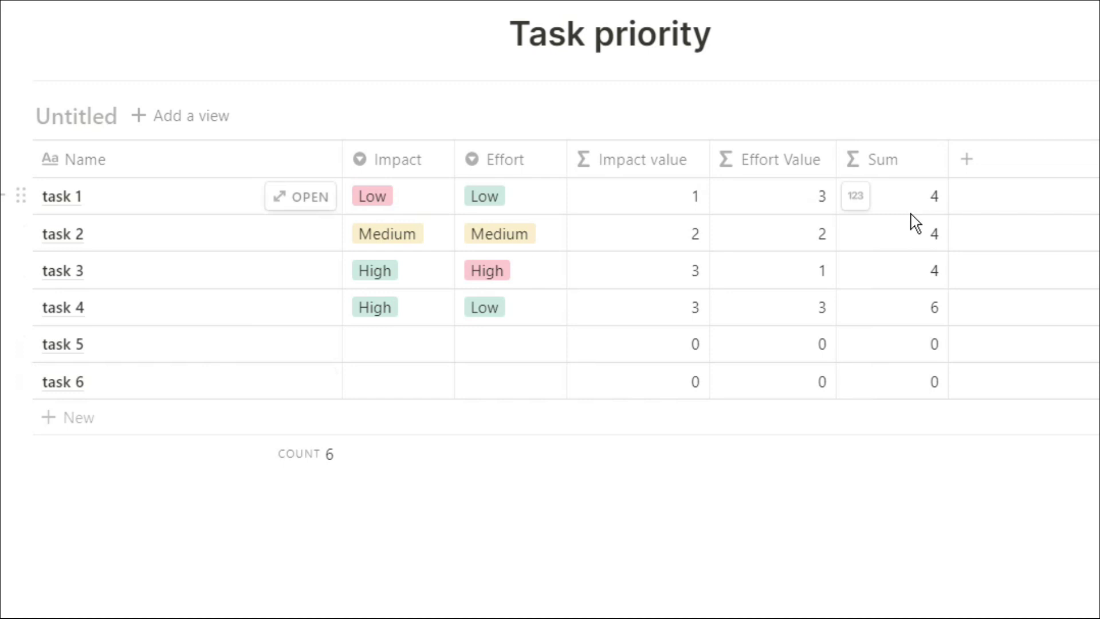
Add a Formula property named Rating beside Sum and open its empty formula editor.
{"action": "left_click", "coordinate": [964, 166]}
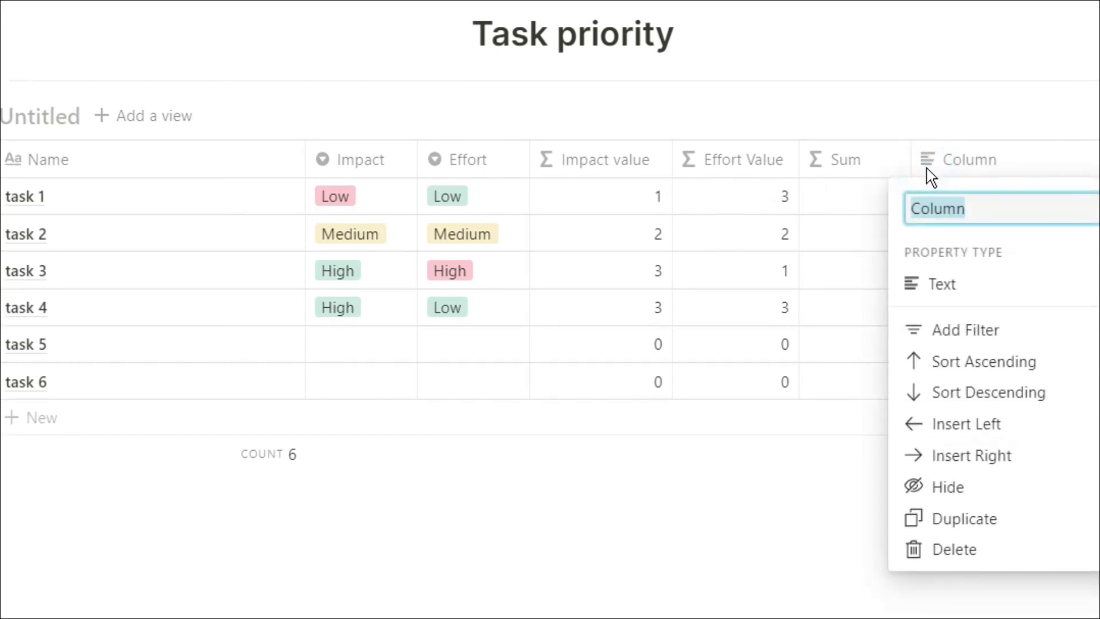
{"action": "left_click", "coordinate": [836, 282]}
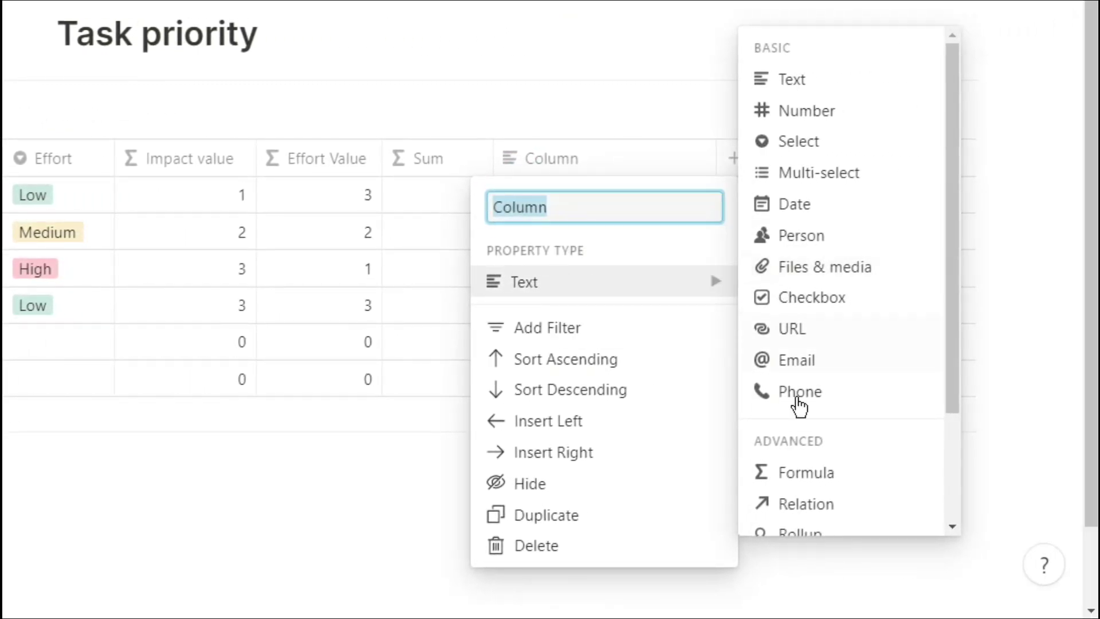
{"action": "left_click", "coordinate": [805, 472]}
{"action": "left_click", "coordinate": [581, 166]}
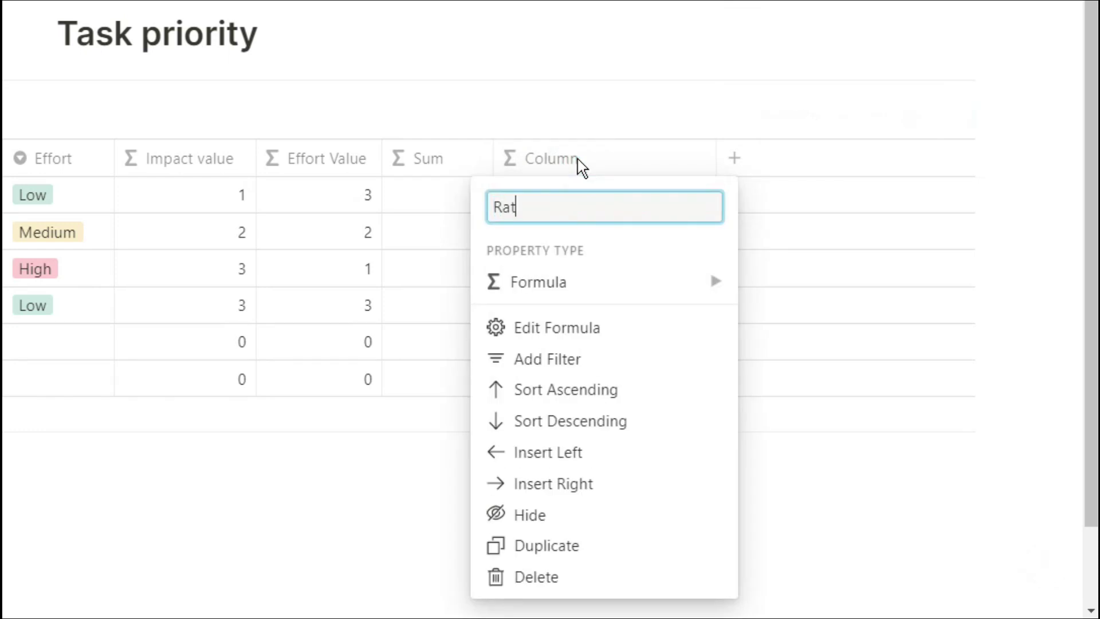
{"action": "type", "text": "Rating"}
{"action": "left_click", "coordinate": [579, 338]}
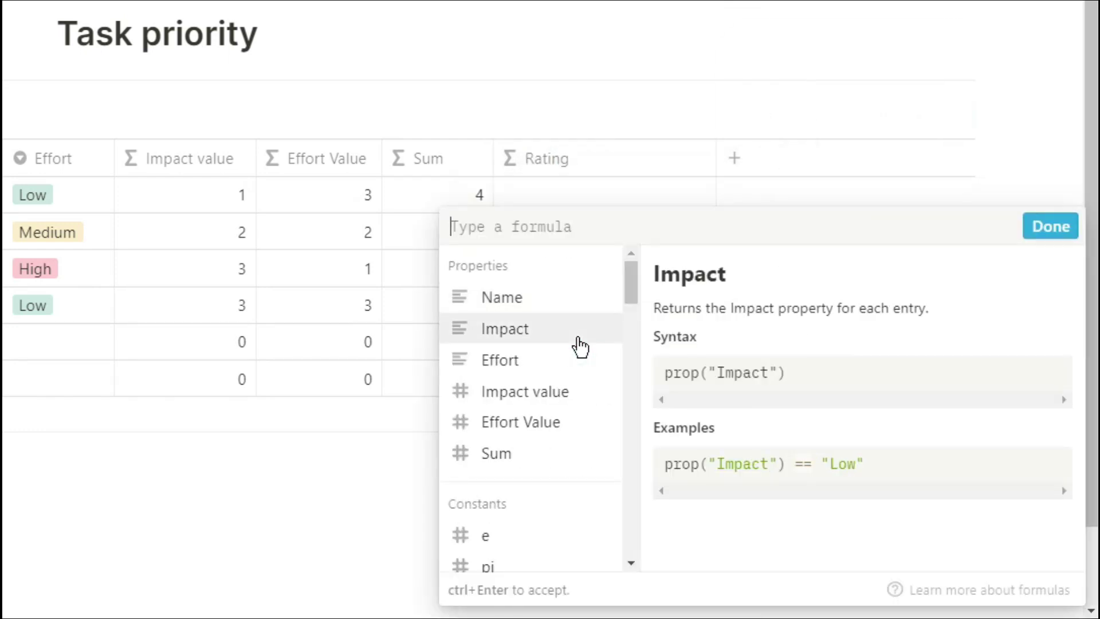
Start the Rating formula with nested ifs: Sum 2 gives poop, 3 red siren, 4 spark emoji.
{"action": "type", "text": "if(prop(\"Sum\") =="}
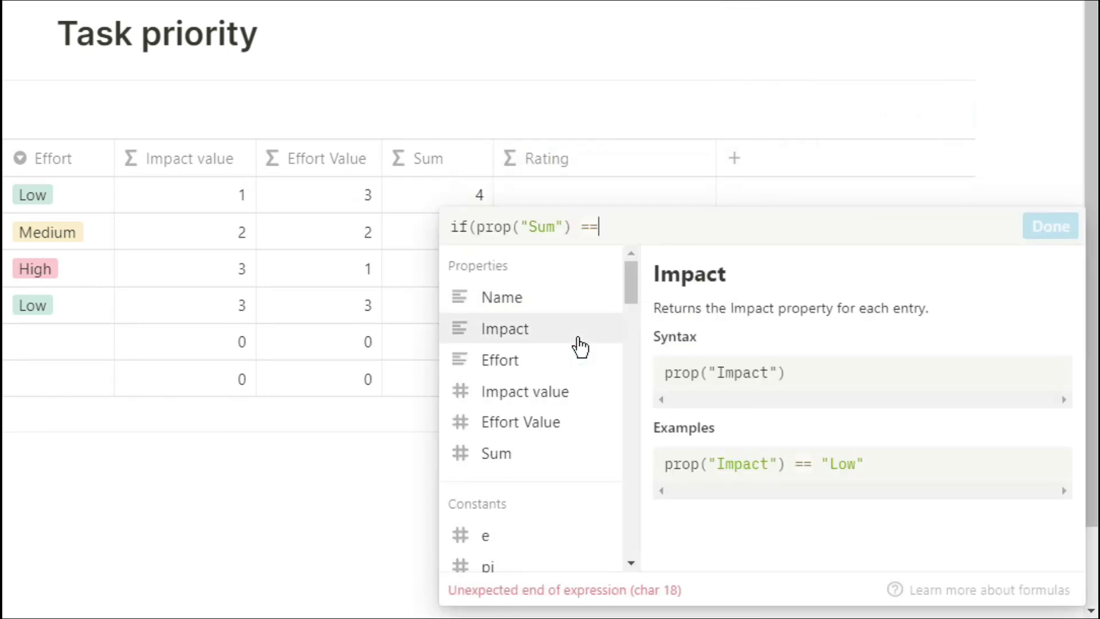
{"action": "type", "text": " 2, \""}
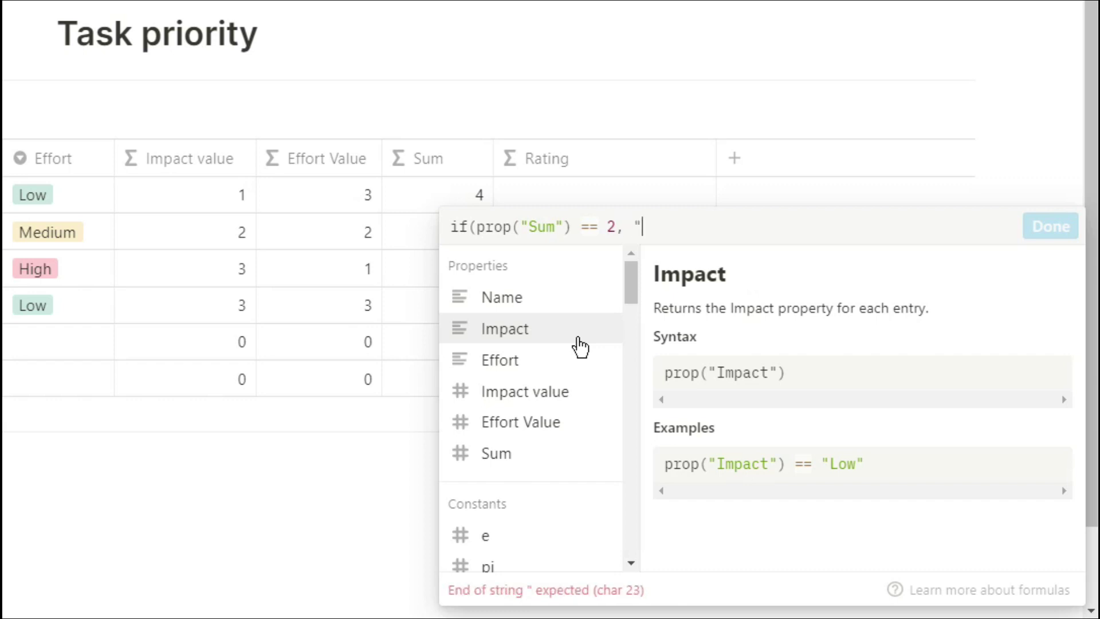
{"action": "key", "text": "super+period"}
{"action": "left_click", "coordinate": [747, 363]}
{"action": "type", "text": "\", if"}
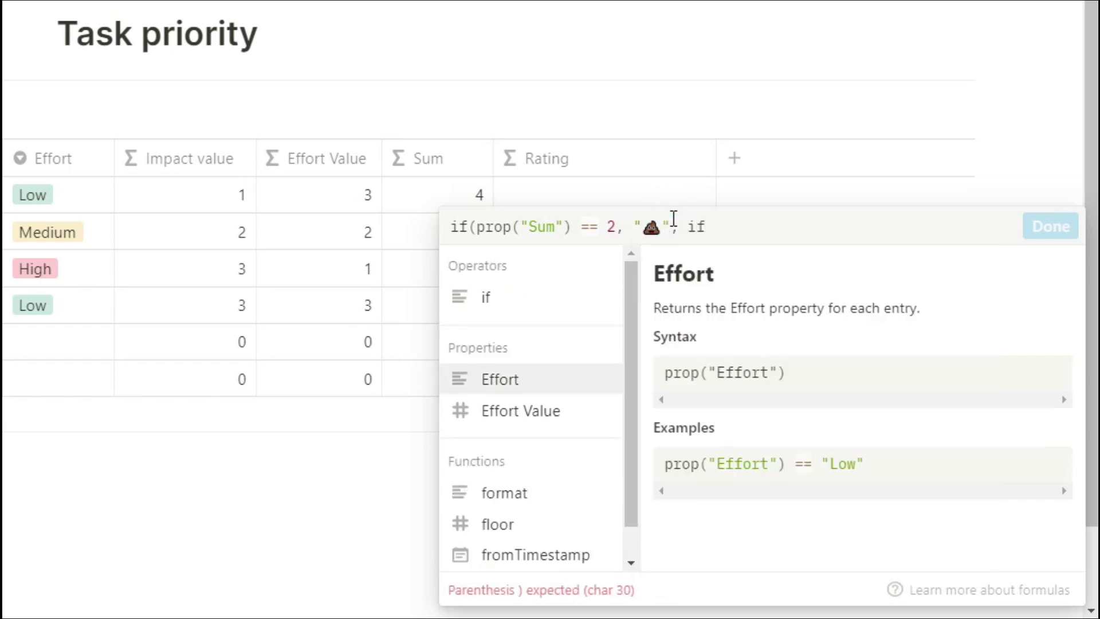
{"action": "type", "text": "(prop(\"Sum\""}
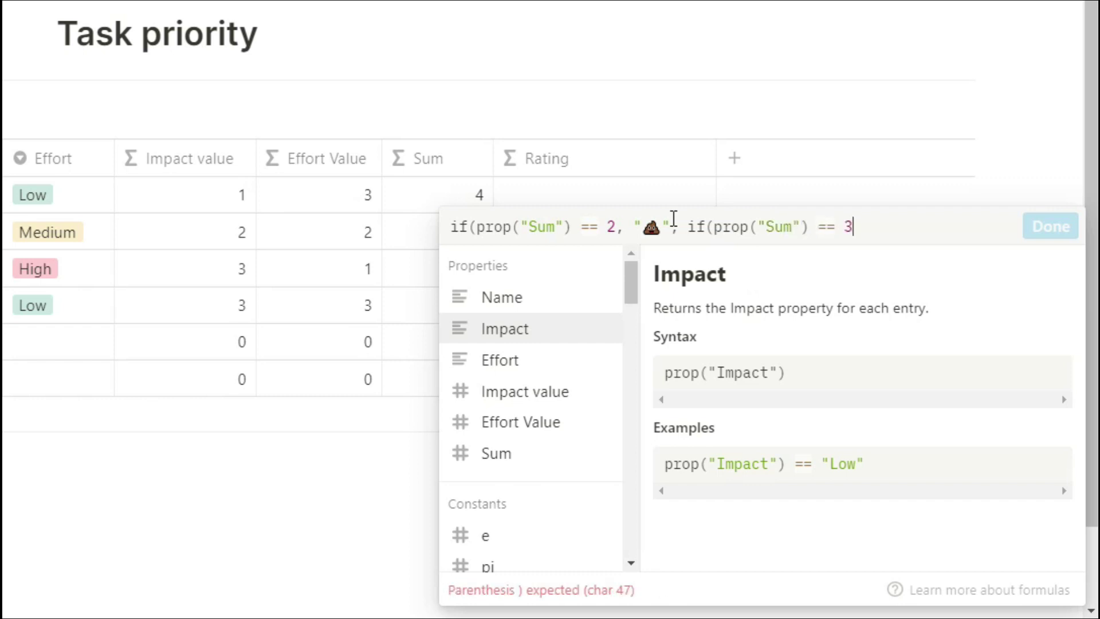
{"action": "type", "text": ") == 3, \""}
{"action": "key", "text": "super+period"}
{"action": "left_click", "coordinate": [749, 361]}
{"action": "type", "text": "\", "}
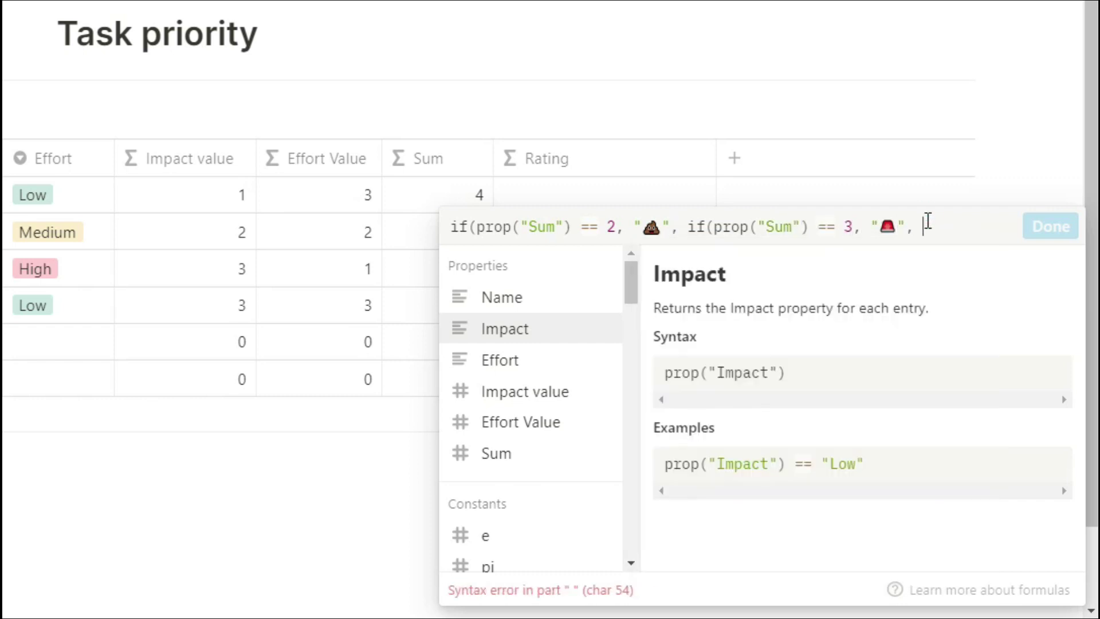
{"action": "type", "text": "if(prop(\"Sum\") == 4"}
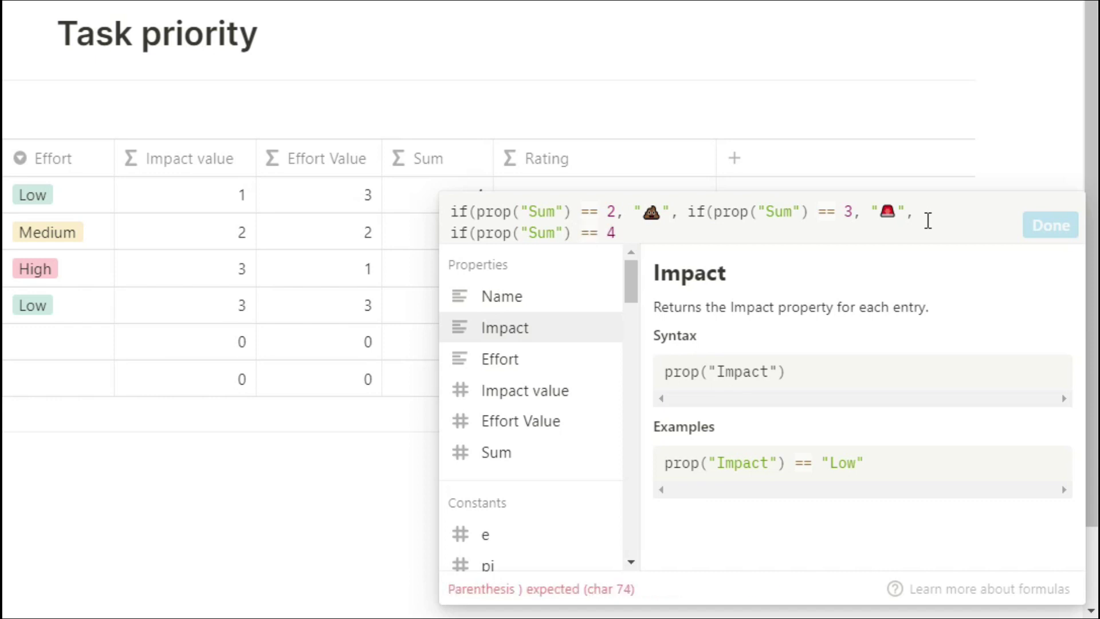
{"action": "type", "text": ", \""}
{"action": "key", "text": "super+period"}
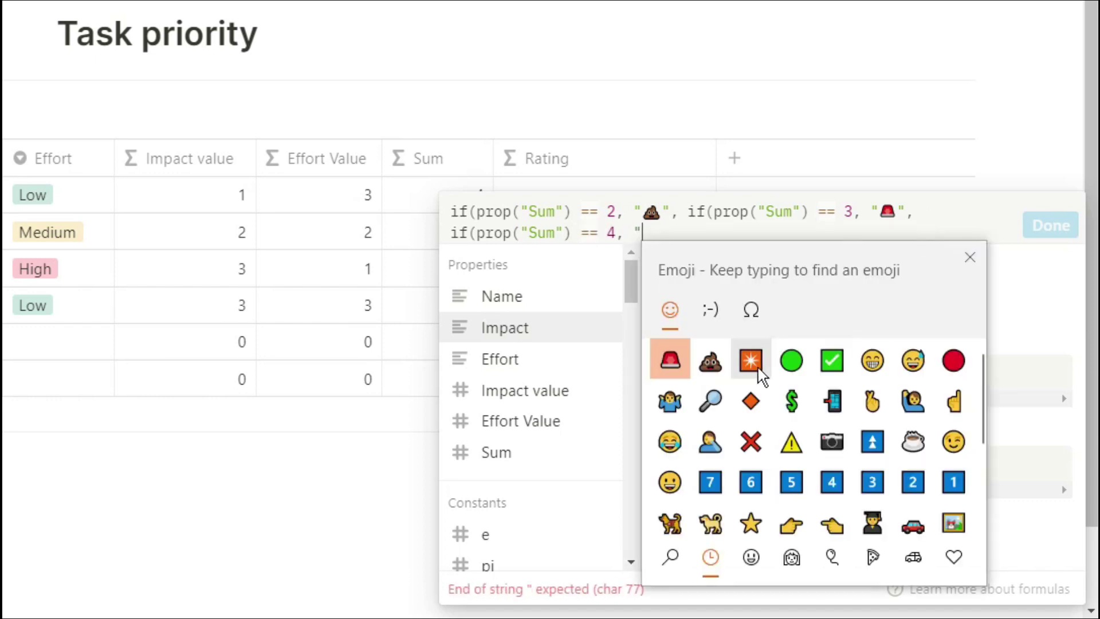
{"action": "left_click", "coordinate": [751, 361]}
Extend the formula: Sum 5 gives green check, 6 a star, otherwise a blank " ".
{"action": "type", "text": "\", if"}
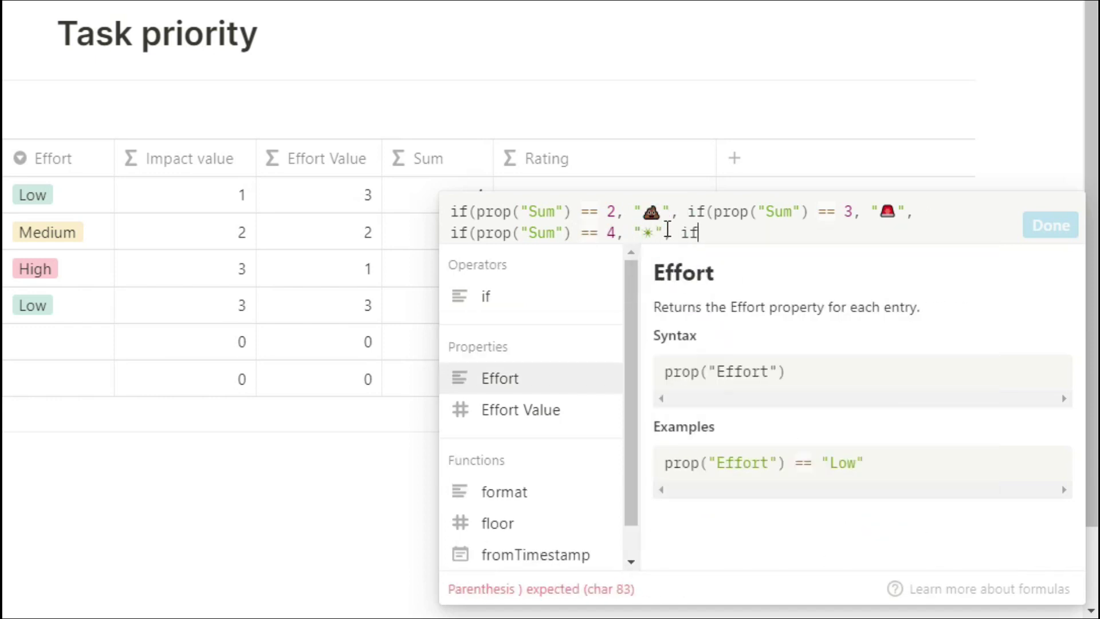
{"action": "type", "text": "(prop(\"Sum\") "}
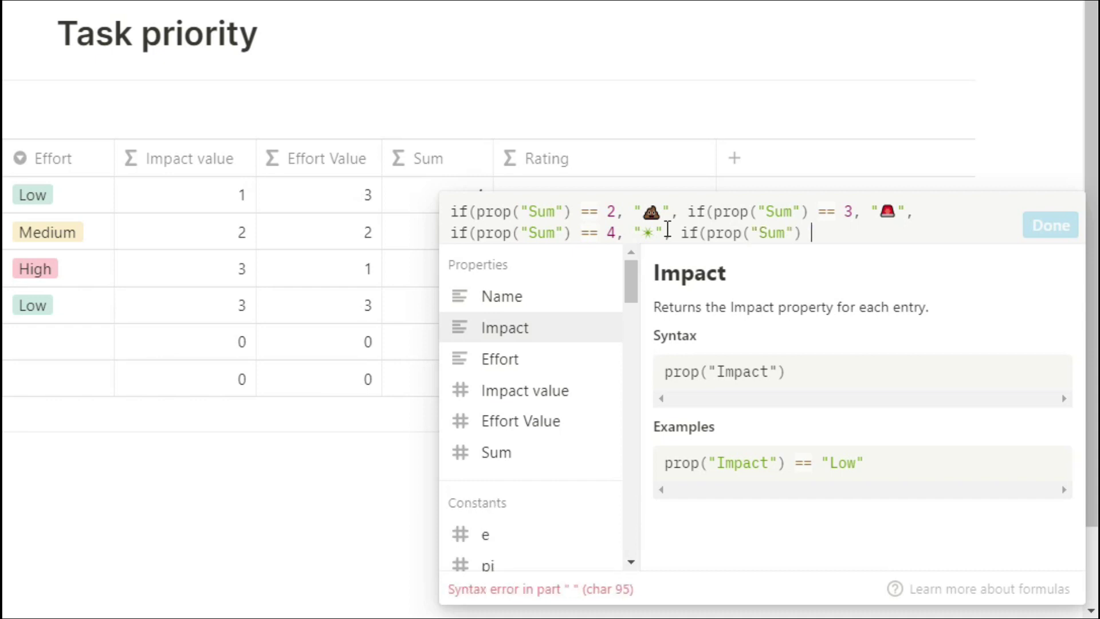
{"action": "type", "text": "== 5,"}
{"action": "key", "text": "super+period"}
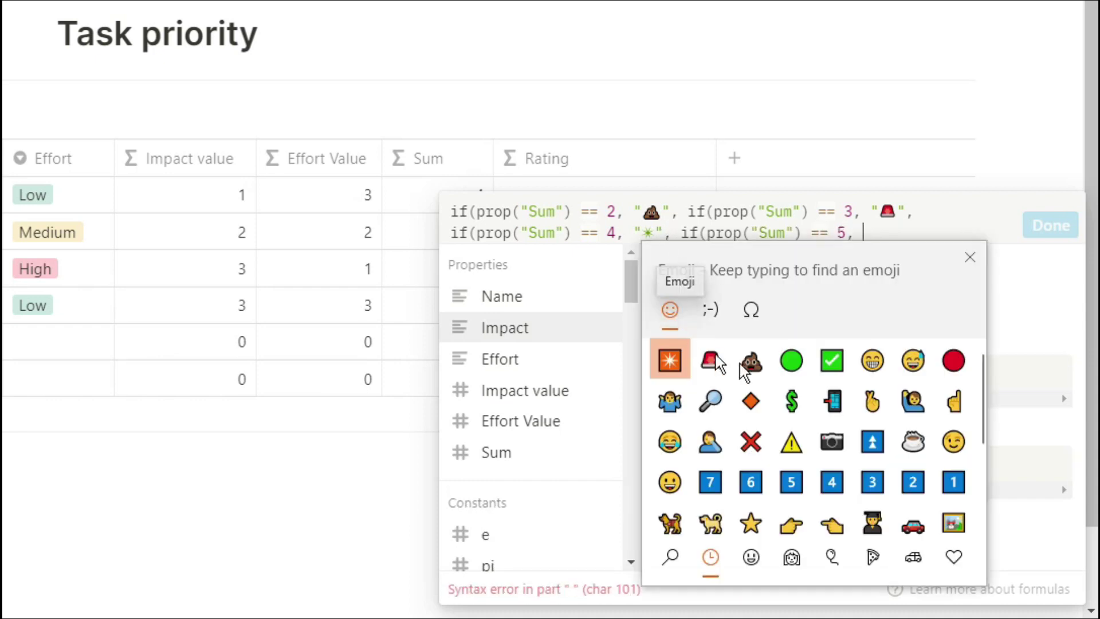
{"action": "left_click", "coordinate": [832, 361]}
{"action": "key", "text": "Left"}
{"action": "type", "text": "\""}
{"action": "key", "text": "Right"}
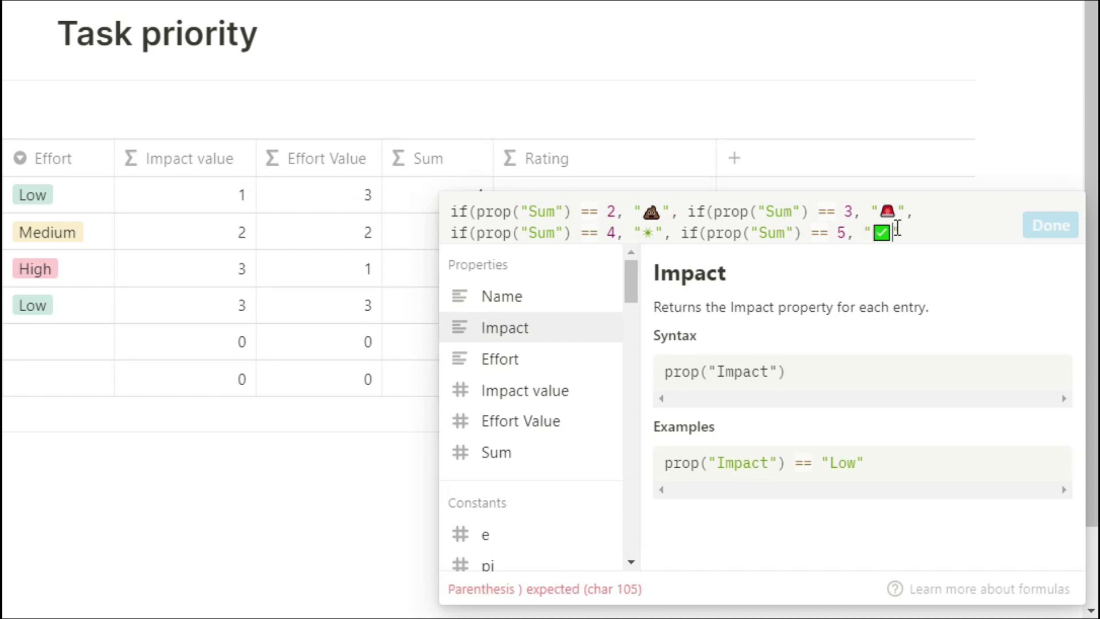
{"action": "type", "text": ", if(prop(\"Sum"}
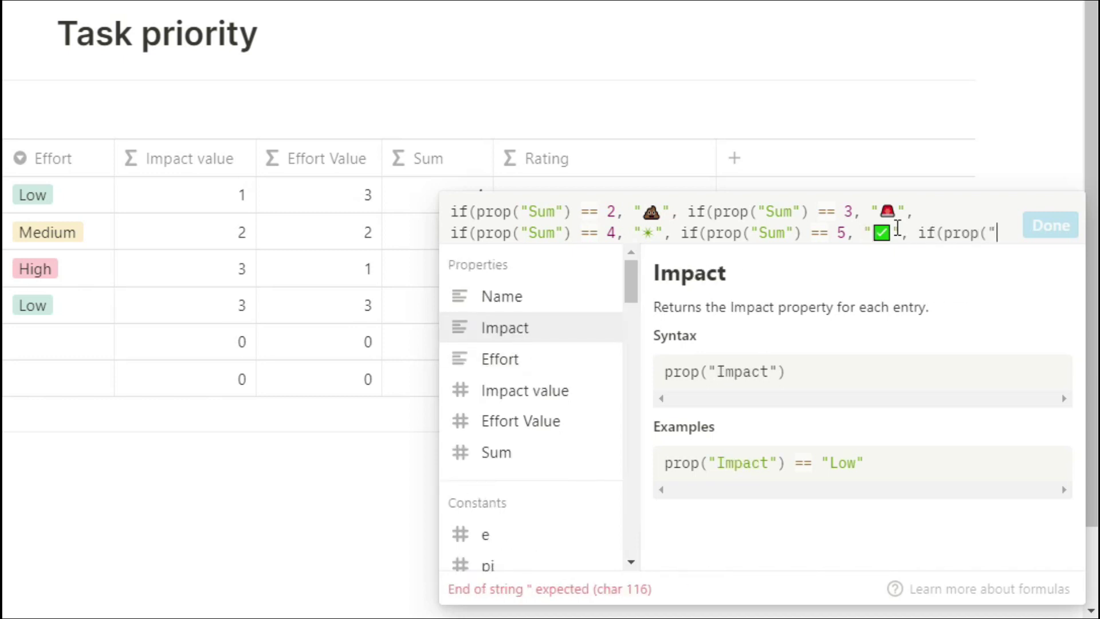
{"action": "type", "text": "\") == 6"}
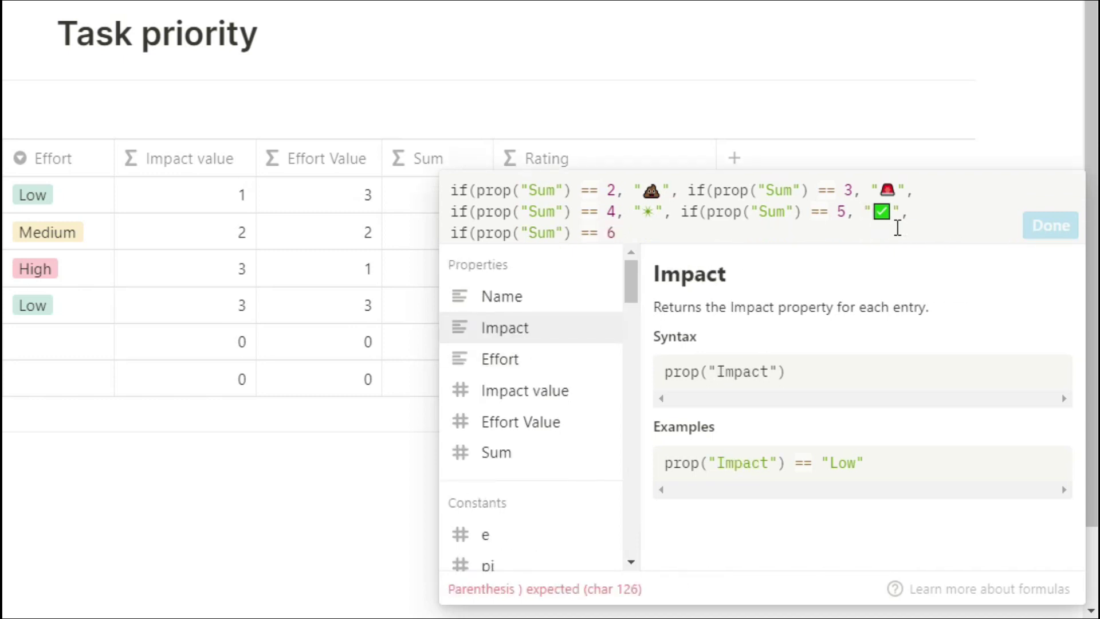
{"action": "type", "text": ", \""}
{"action": "key", "text": "super+period"}
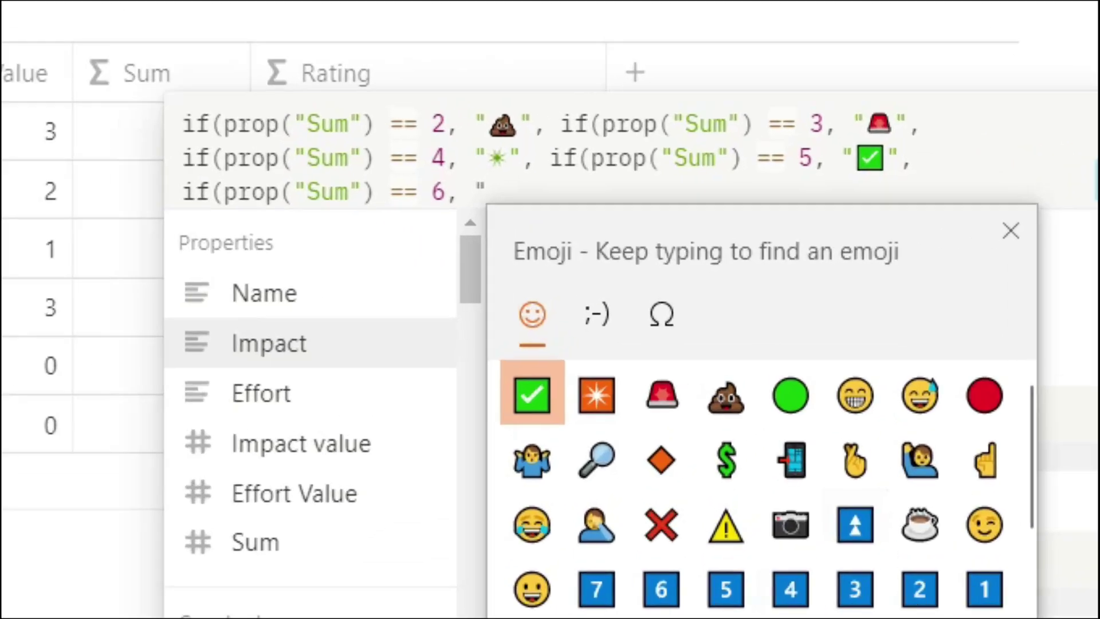
{"action": "type", "text": "star"}
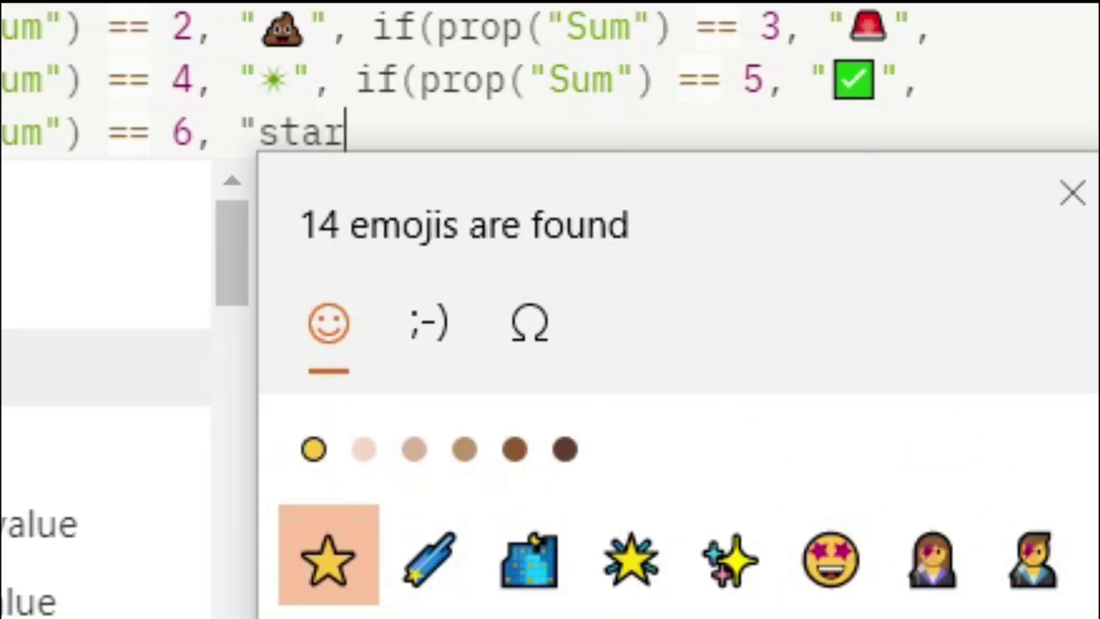
{"action": "left_click", "coordinate": [329, 559]}
{"action": "left_click", "coordinate": [336, 130]}
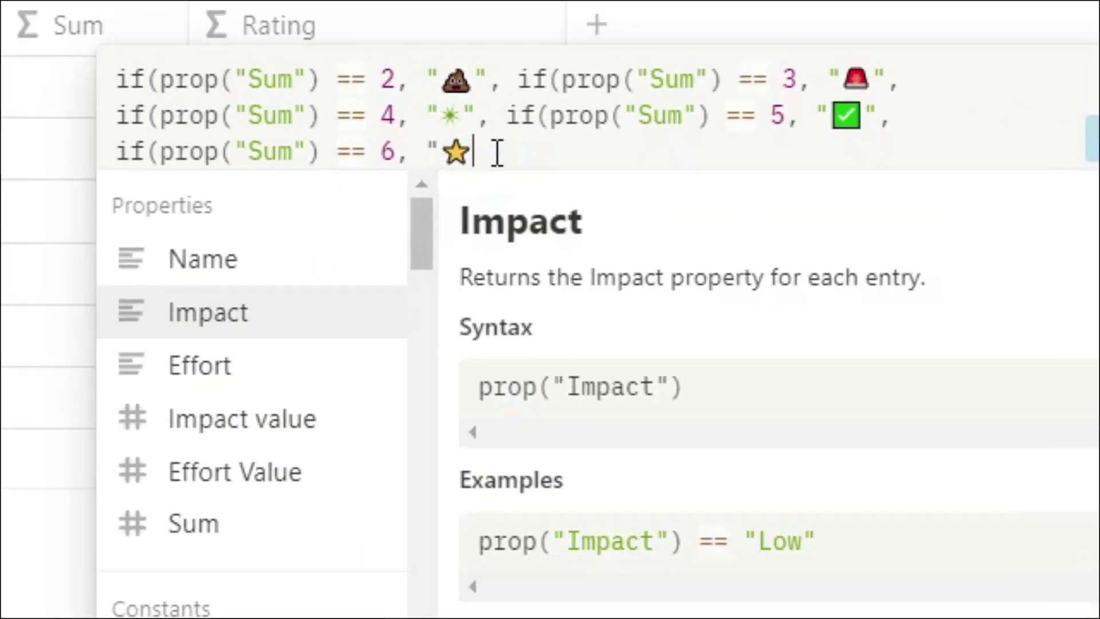
{"action": "type", "text": "\""}
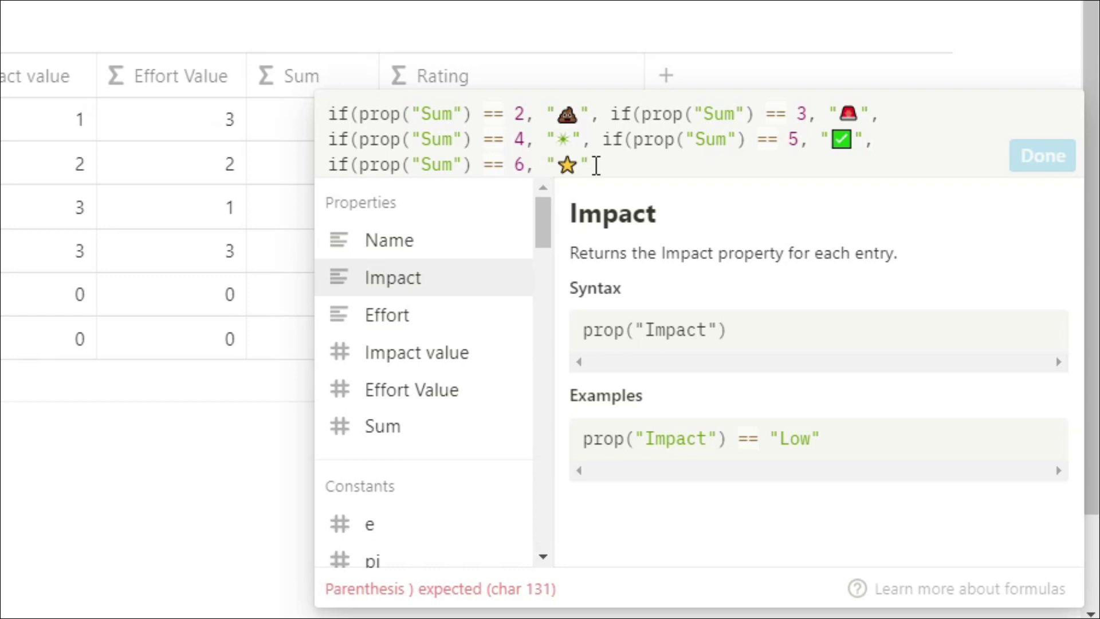
{"action": "type", "text": ", \" \")))))"}
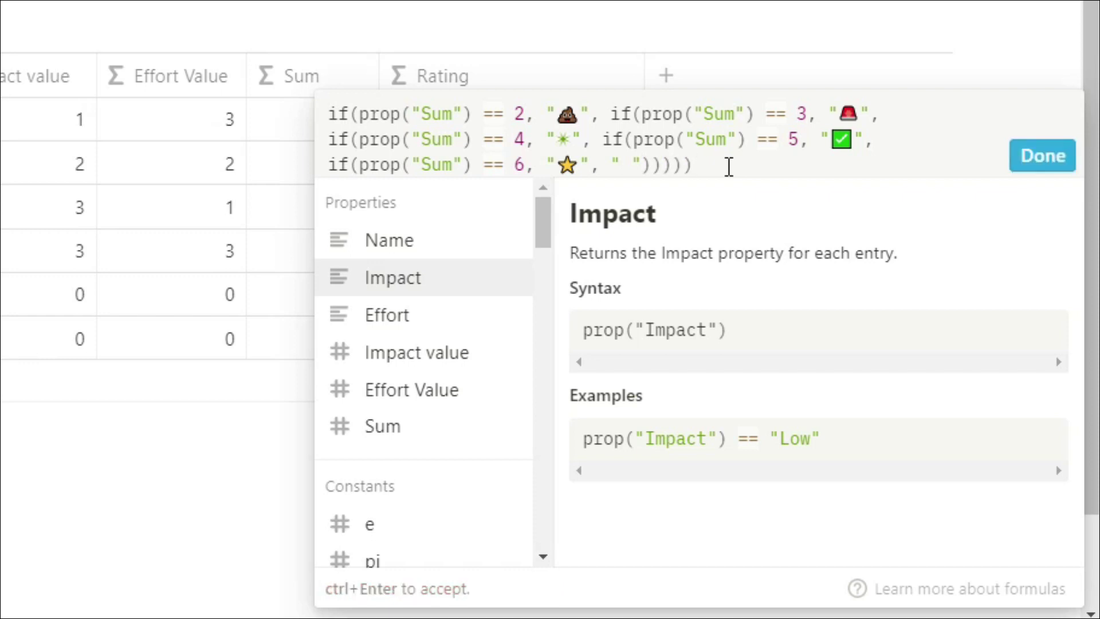
Apply the Rating formula and set tasks 1 and 3 to Medium effort.
{"action": "left_click", "coordinate": [1043, 155]}
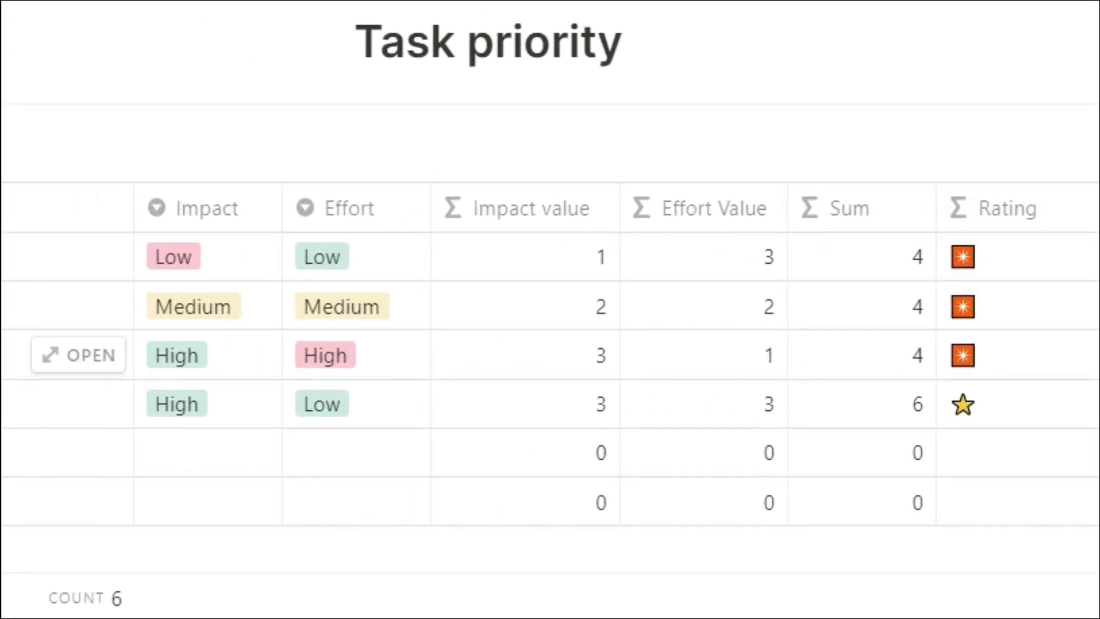
{"action": "left_click", "coordinate": [355, 257]}
{"action": "left_click", "coordinate": [367, 393]}
{"action": "left_click", "coordinate": [374, 366]}
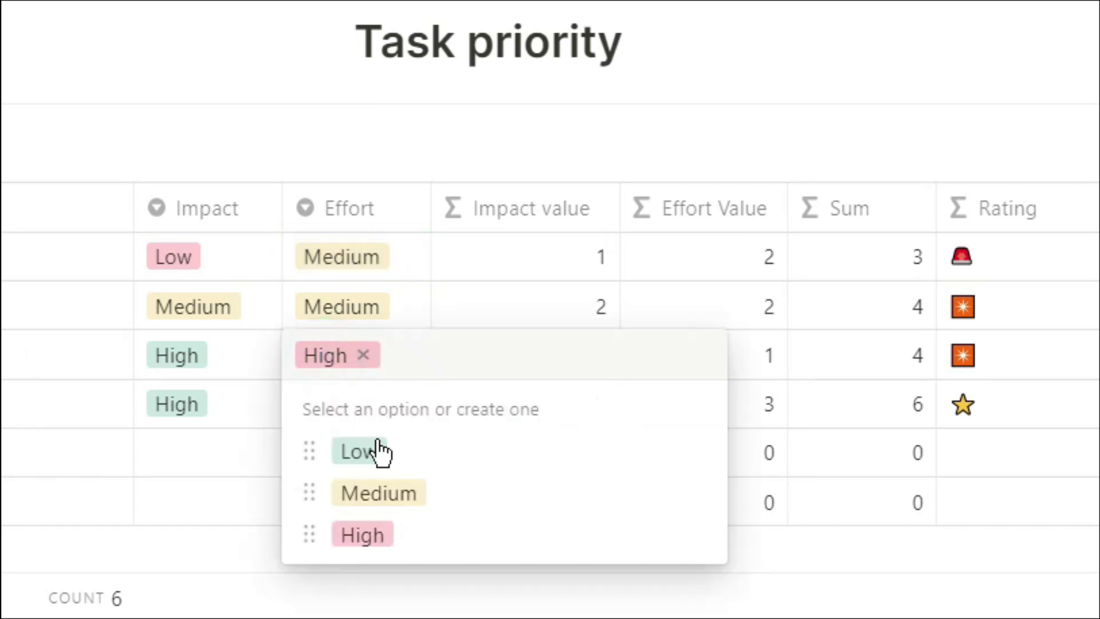
{"action": "left_click", "coordinate": [401, 492]}
Make task 5 Low impact and High effort.
{"action": "left_click", "coordinate": [233, 455]}
{"action": "left_click", "coordinate": [198, 550]}
{"action": "left_click", "coordinate": [336, 456]}
{"action": "left_click", "coordinate": [396, 617]}
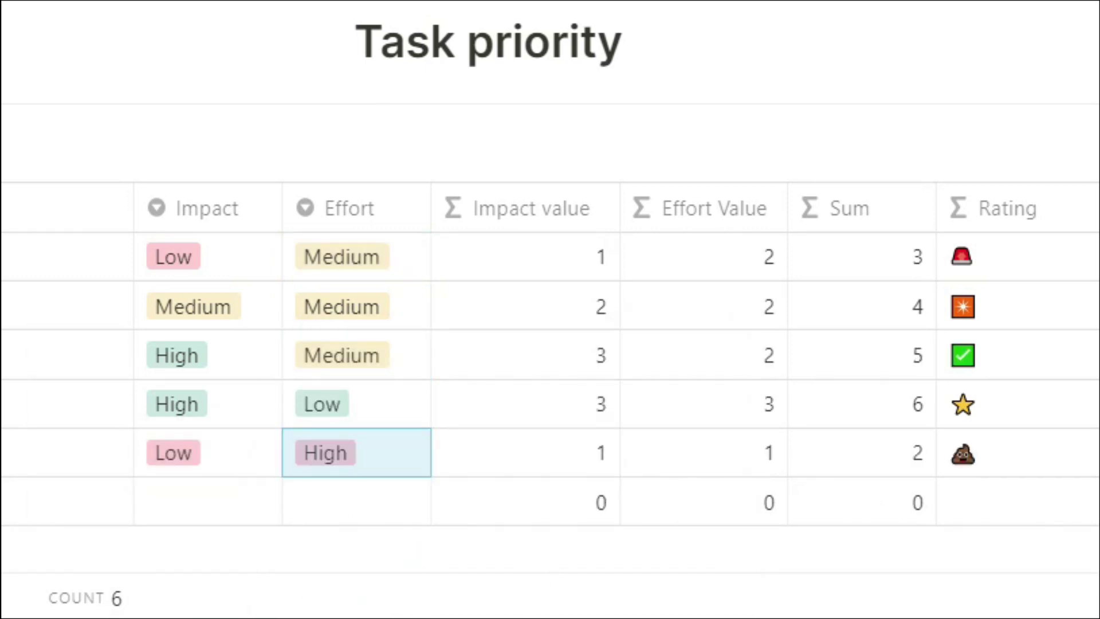
Hide the Impact value, Effort Value and Sum columns.
{"action": "left_click", "coordinate": [812, 256]}
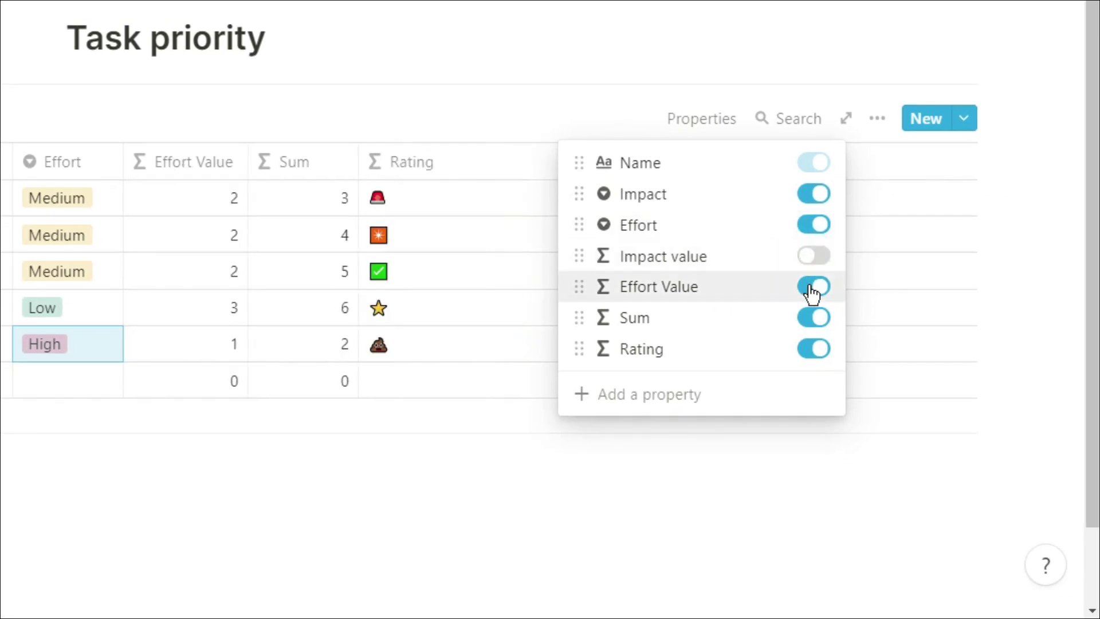
{"action": "left_click", "coordinate": [813, 287]}
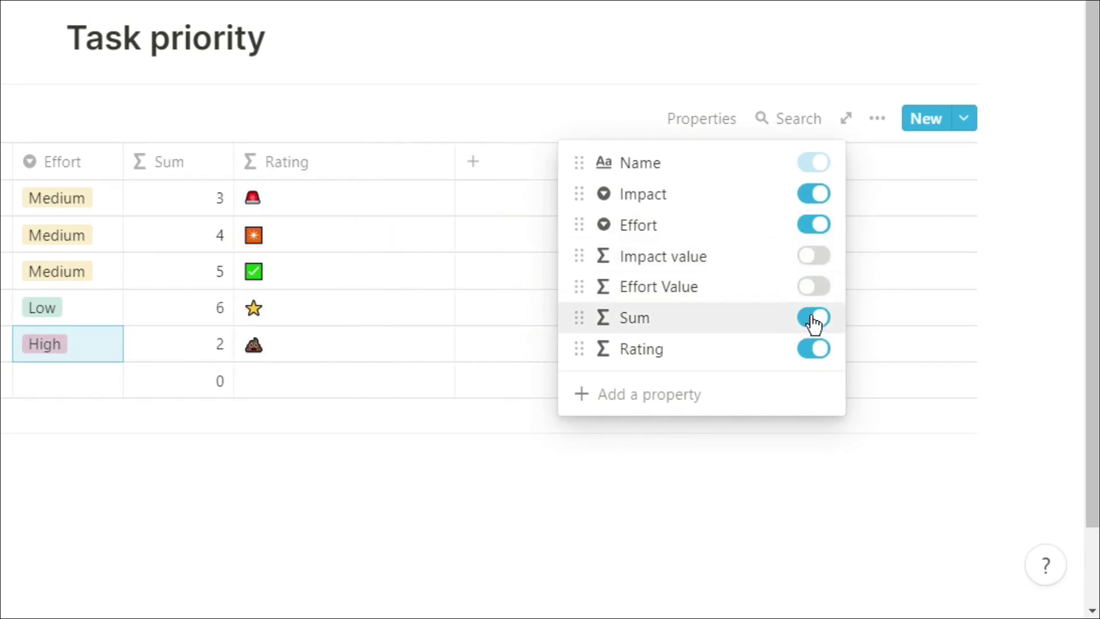
{"action": "left_click", "coordinate": [813, 318]}
{"action": "left_click", "coordinate": [198, 188]}
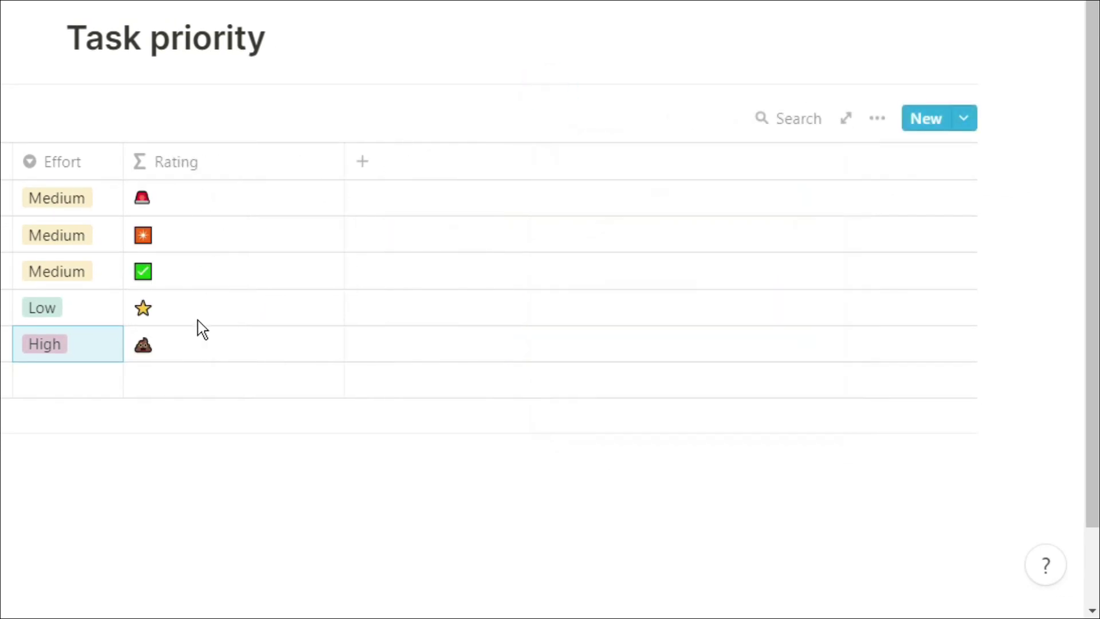
Sort the Task priority table by Sum, descending.
{"action": "left_click", "coordinate": [877, 118]}
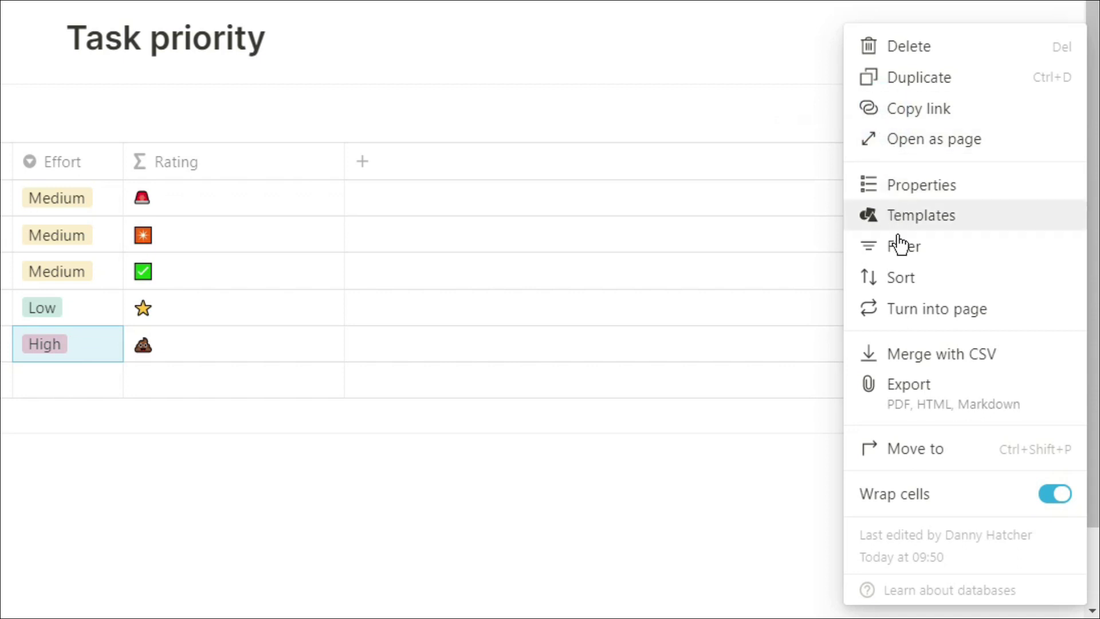
{"action": "left_click", "coordinate": [904, 281]}
{"action": "left_click", "coordinate": [639, 303]}
{"action": "left_click", "coordinate": [637, 183]}
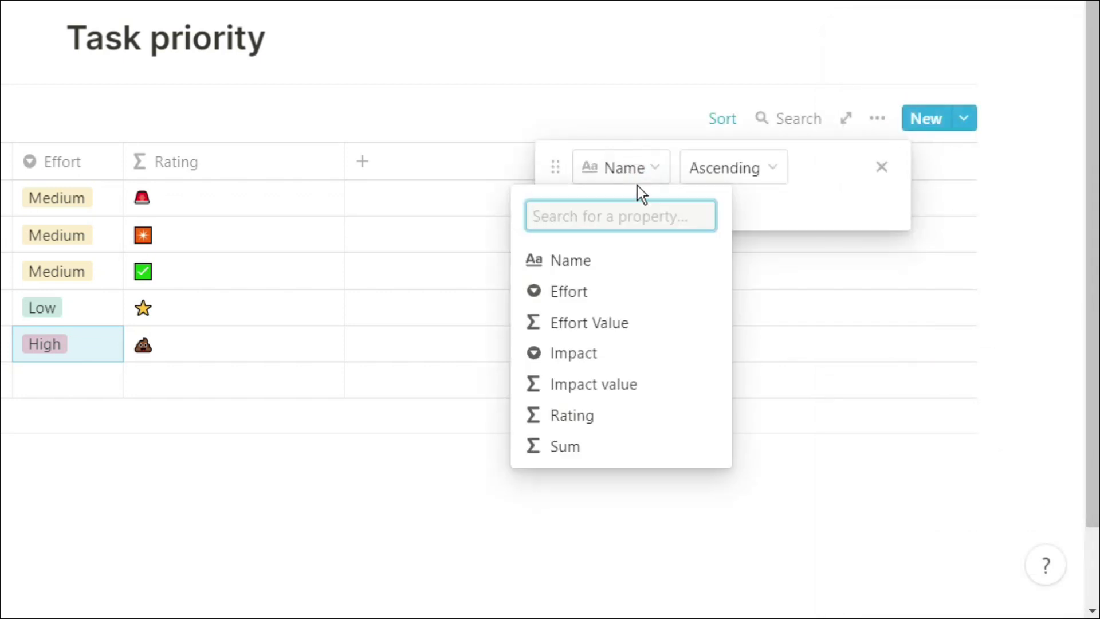
{"action": "left_click", "coordinate": [613, 446]}
{"action": "left_click", "coordinate": [736, 163]}
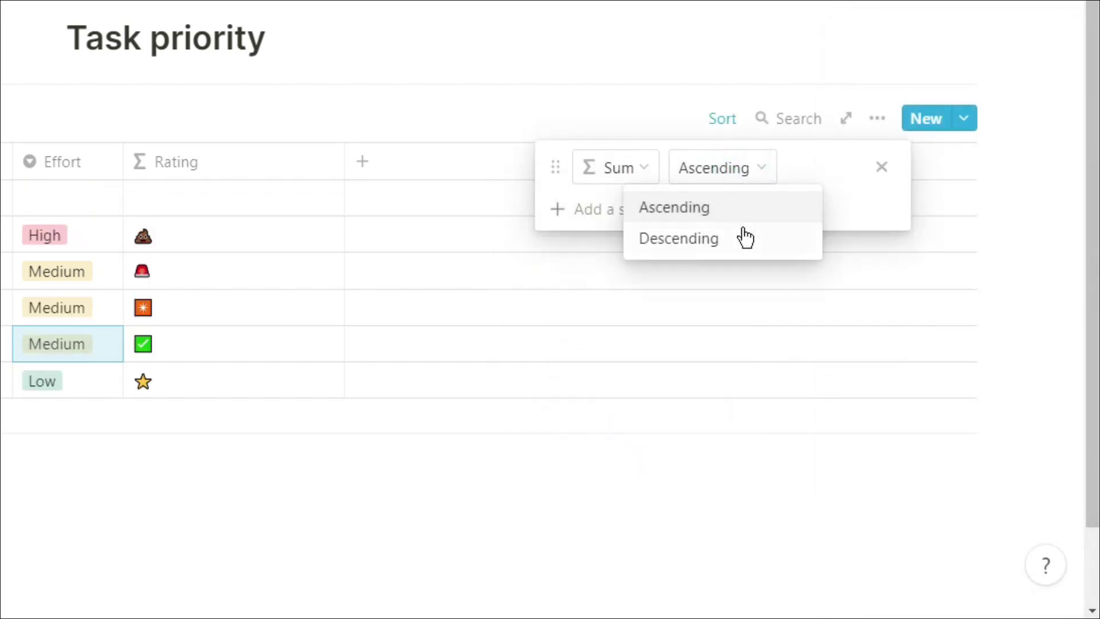
{"action": "left_click", "coordinate": [743, 241]}
{"action": "left_click", "coordinate": [390, 229]}
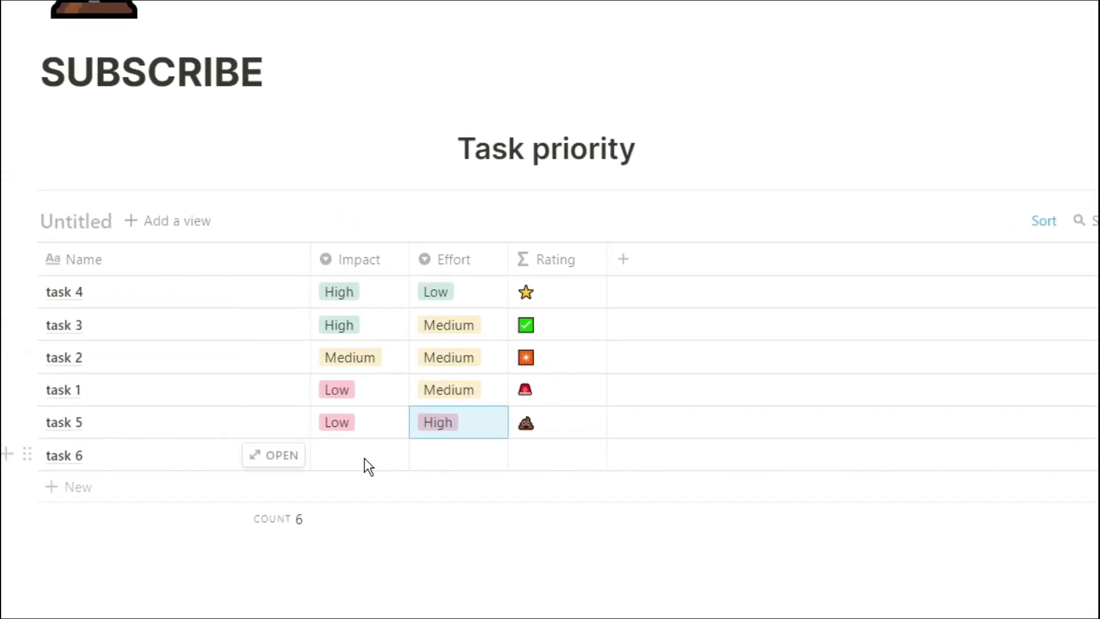
Give task 6 High impact and Low effort, then open it as a full page.
{"action": "left_click", "coordinate": [368, 461]}
{"action": "left_click", "coordinate": [378, 572]}
{"action": "left_click", "coordinate": [452, 422]}
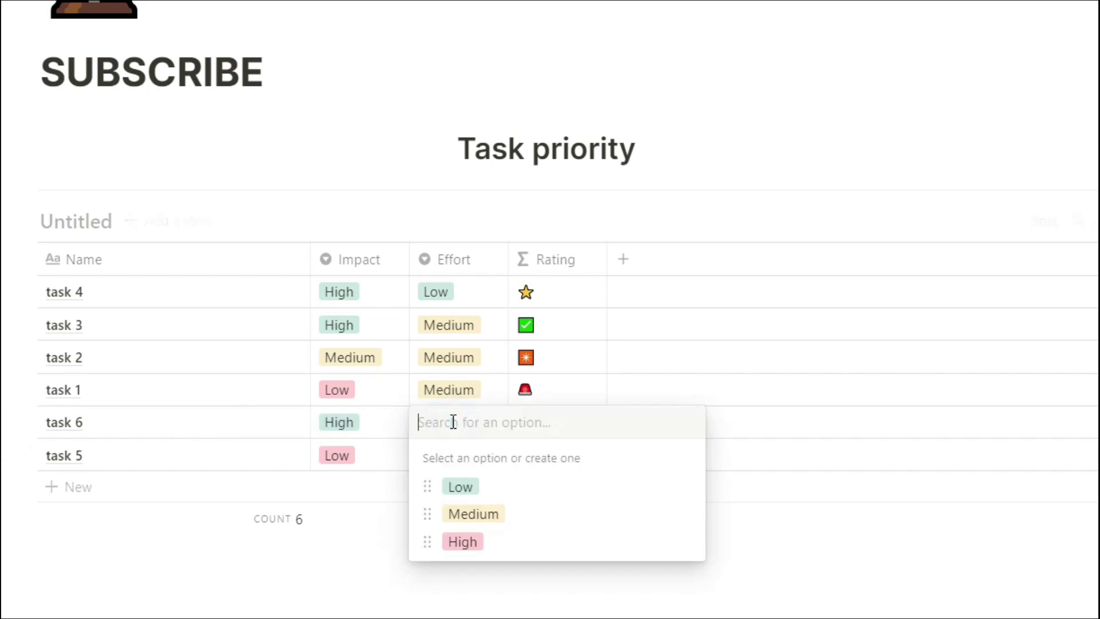
{"action": "left_click", "coordinate": [465, 487]}
{"action": "left_click", "coordinate": [290, 325]}
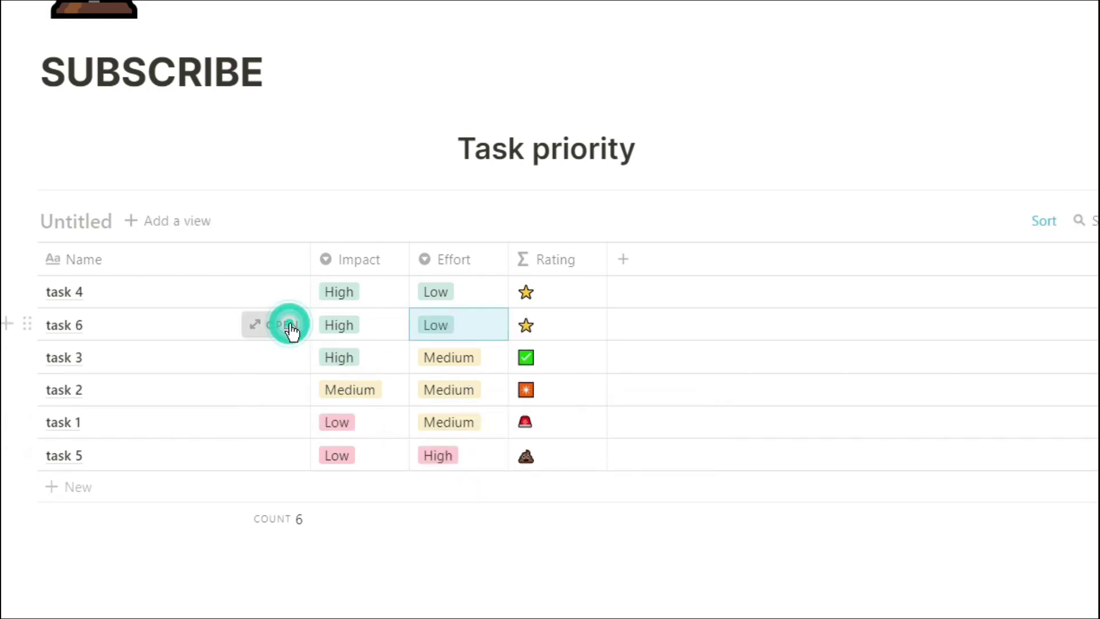